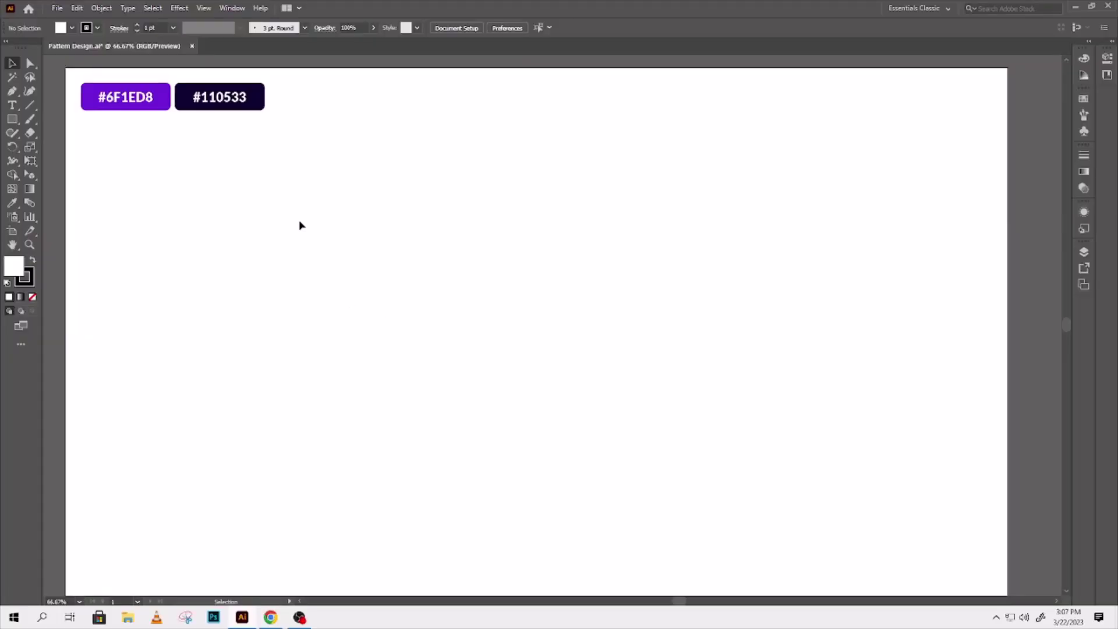
Draw a vertical line and copy it 50 px to the right with Move (0 vertical).
key("backslash")
left_click_drag(296, 200, 367, 543)
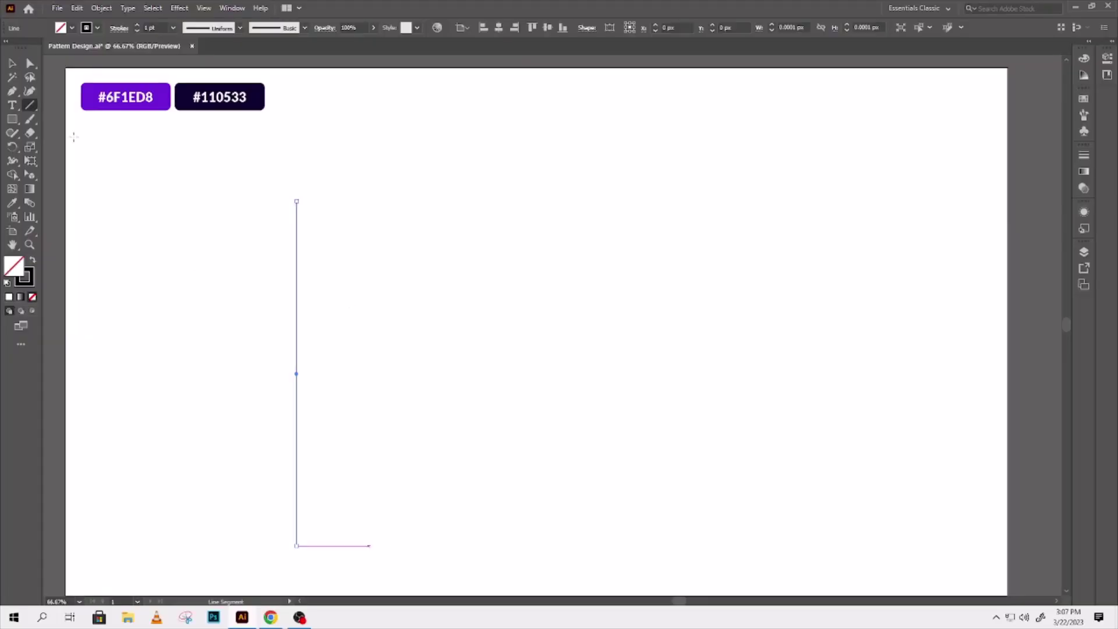
key("v")
key("Return")
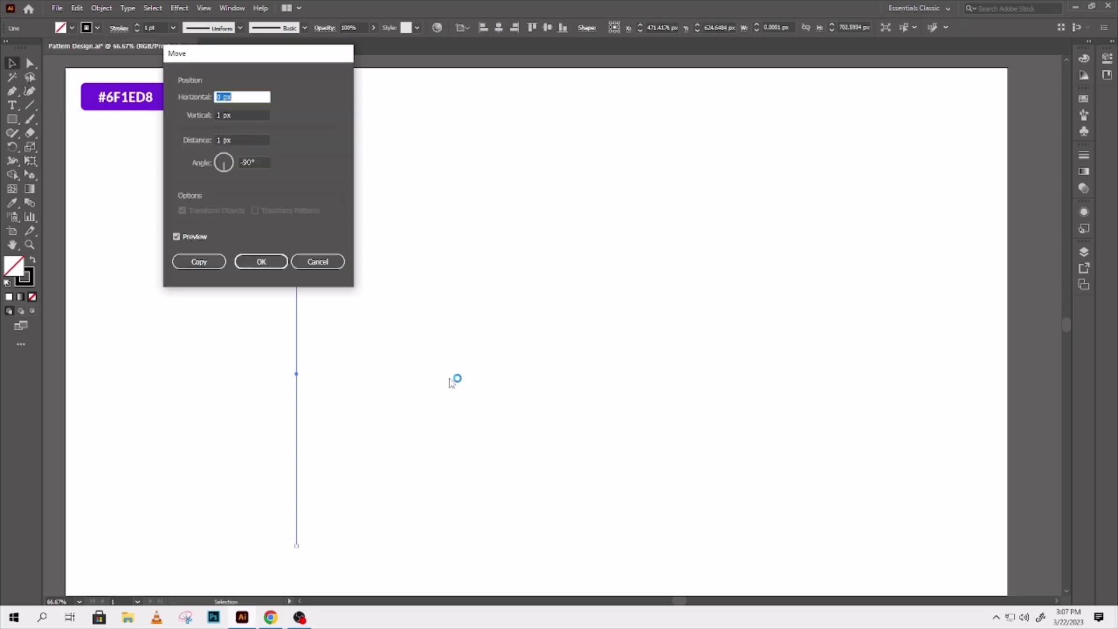
key("Tab")
type("0")
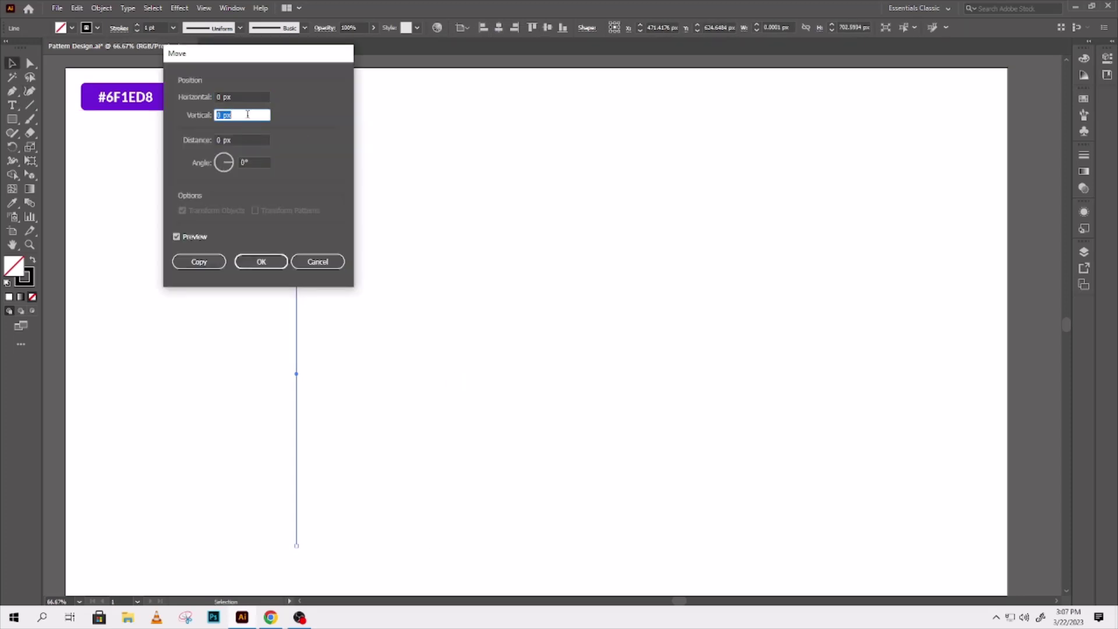
key("shift+Tab")
type("50")
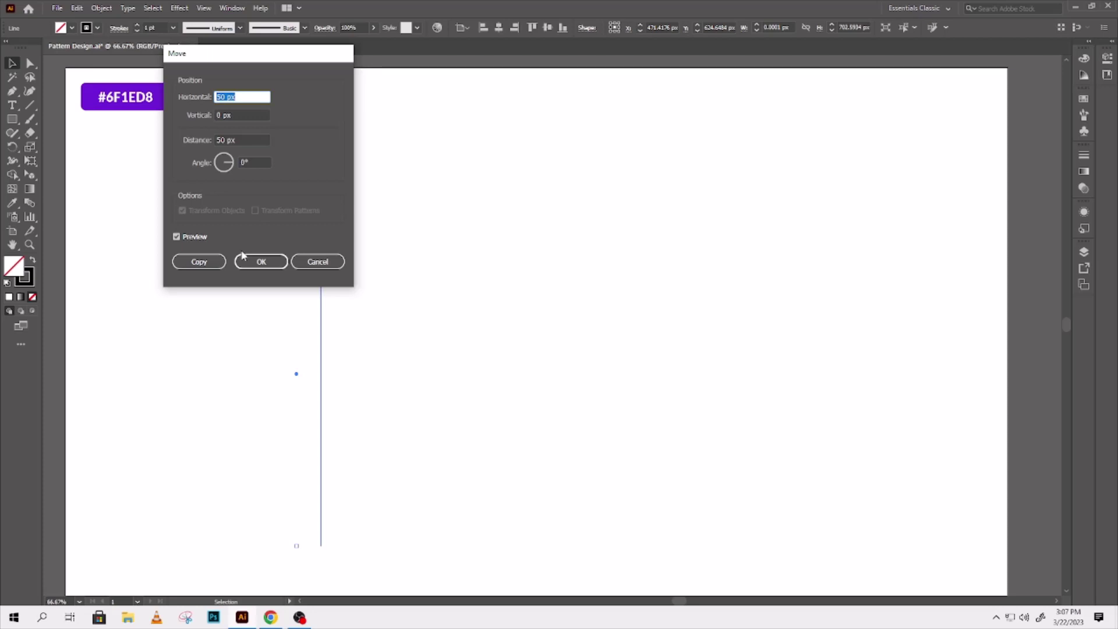
left_click(209, 265)
Repeat the 50 px copy into a row of lines, then stretch them all taller upward.
key("ctrl+d")
key("ctrl+d")
key("ctrl+d")
key("ctrl+d")
key("ctrl+d")
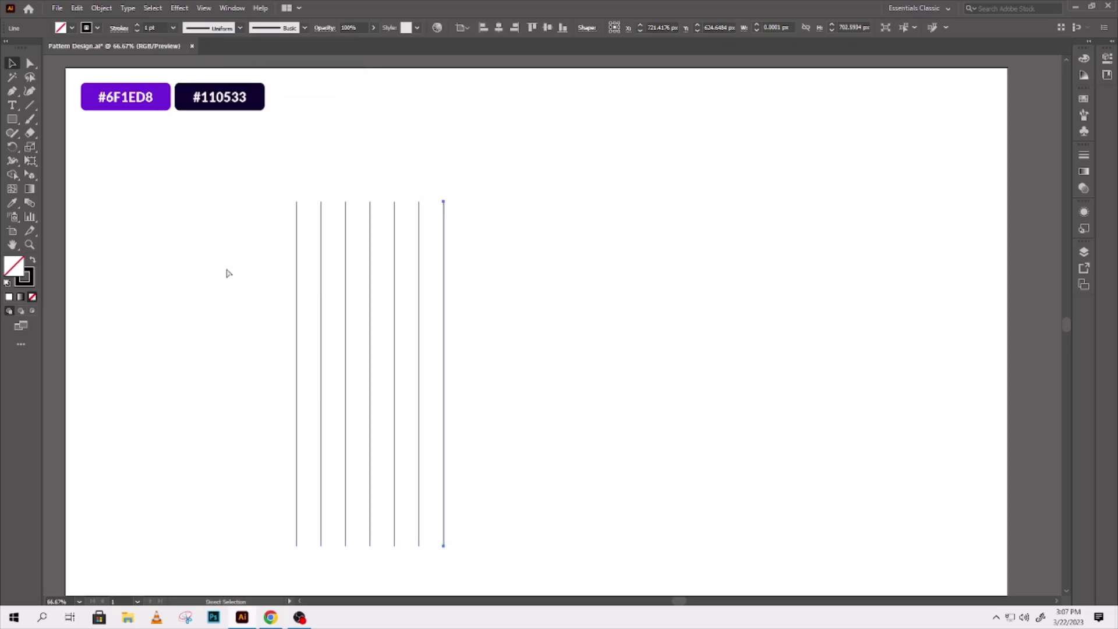
key("ctrl+d")
key("ctrl+d")
key("ctrl+d")
key("ctrl+d")
key("ctrl+d")
key("ctrl+d")
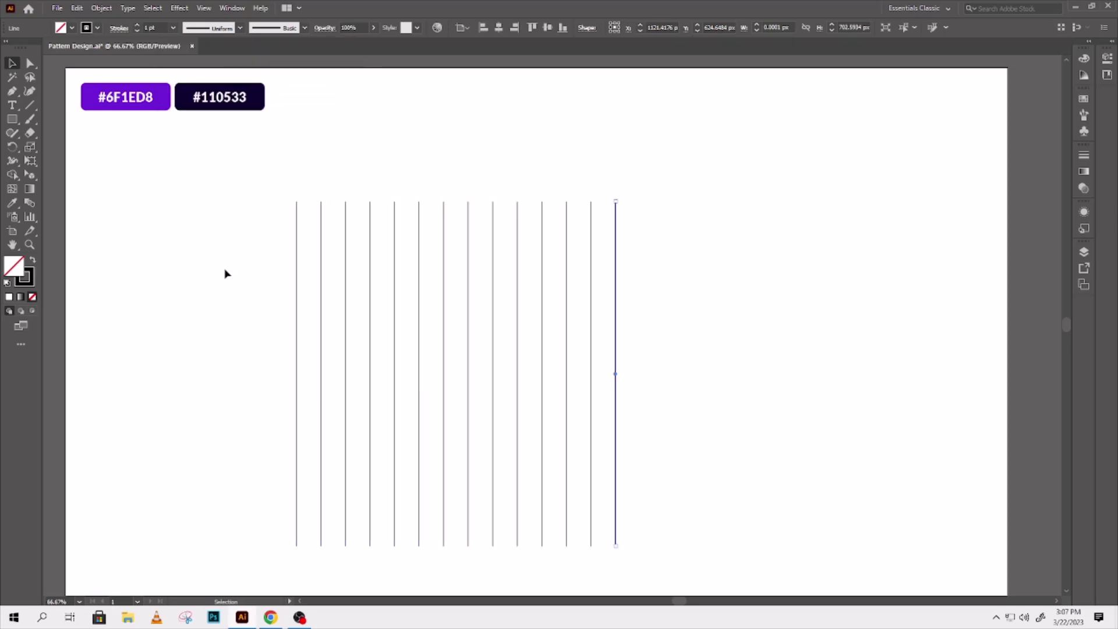
left_click_drag(226, 274, 623, 244)
left_click_drag(456, 202, 456, 150)
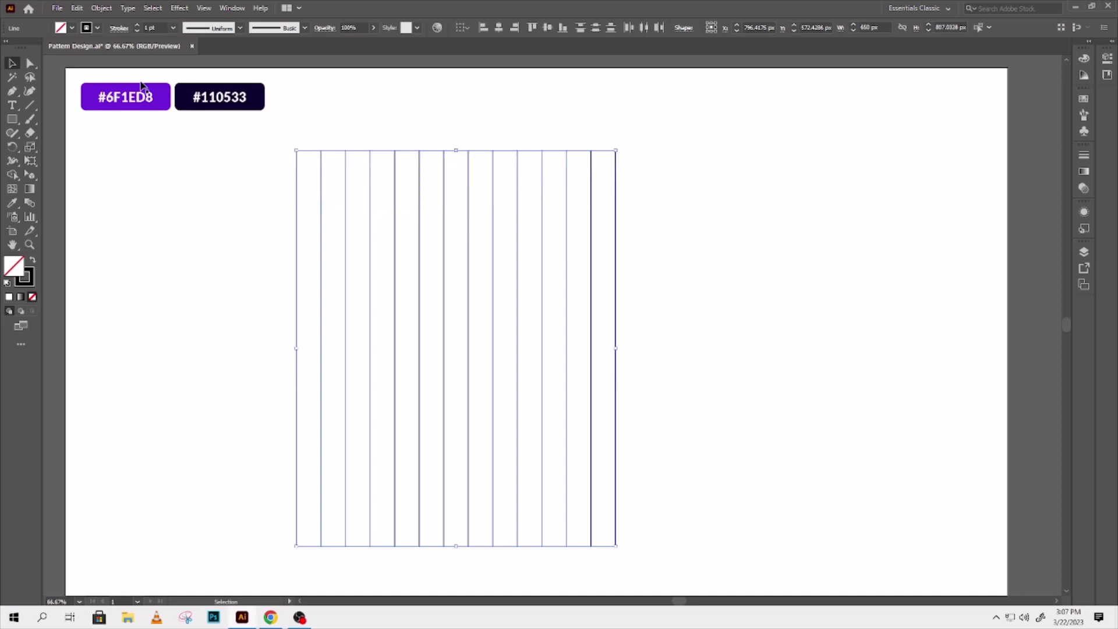
Group the vertical lines and paste a copy of them in place.
left_click(101, 8)
left_click(117, 64)
left_click(77, 8)
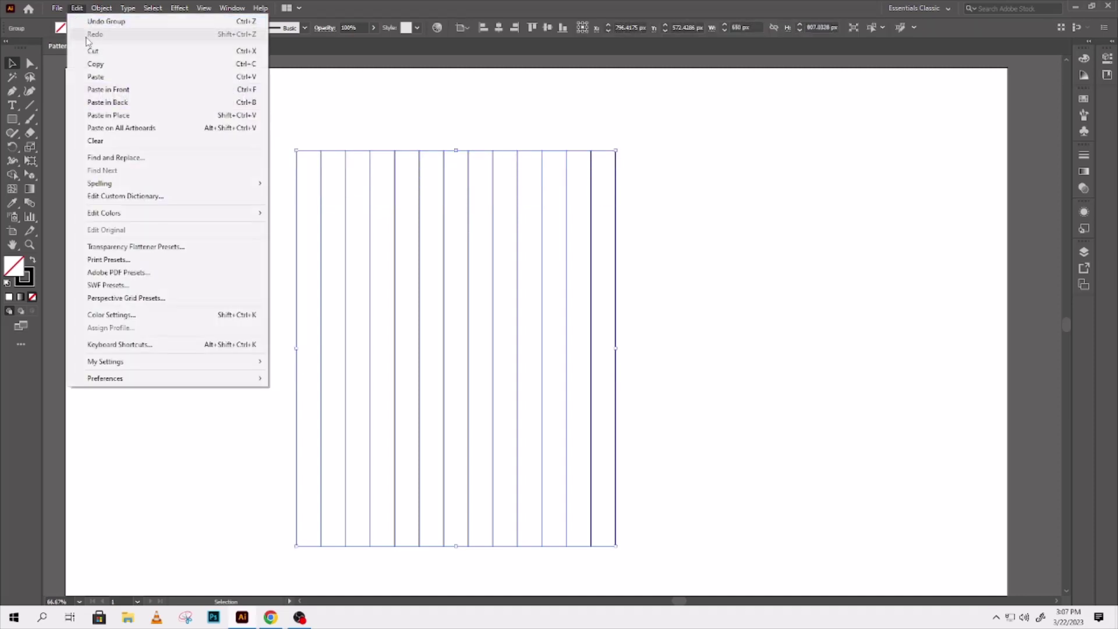
left_click(76, 8)
left_click(129, 116)
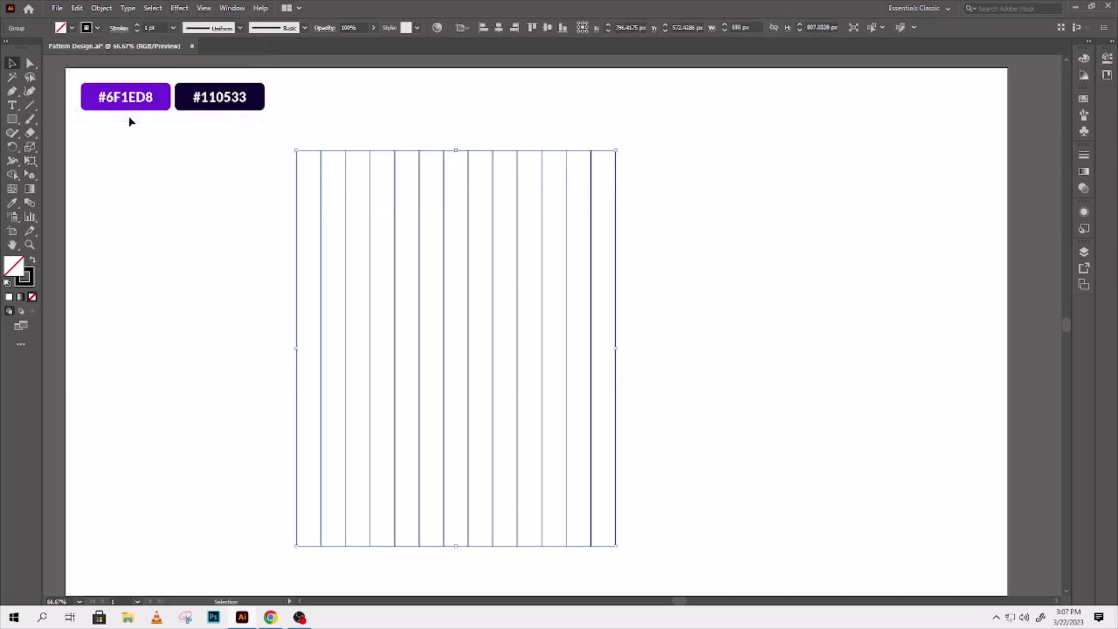
Rotate the pasted copy to horizontal to form a square grid, then select the whole grid.
mouse_move(625, 351)
left_mouse_down()
mouse_move(607, 402)
mouse_move(457, 491)
left_mouse_up()
left_click(215, 292)
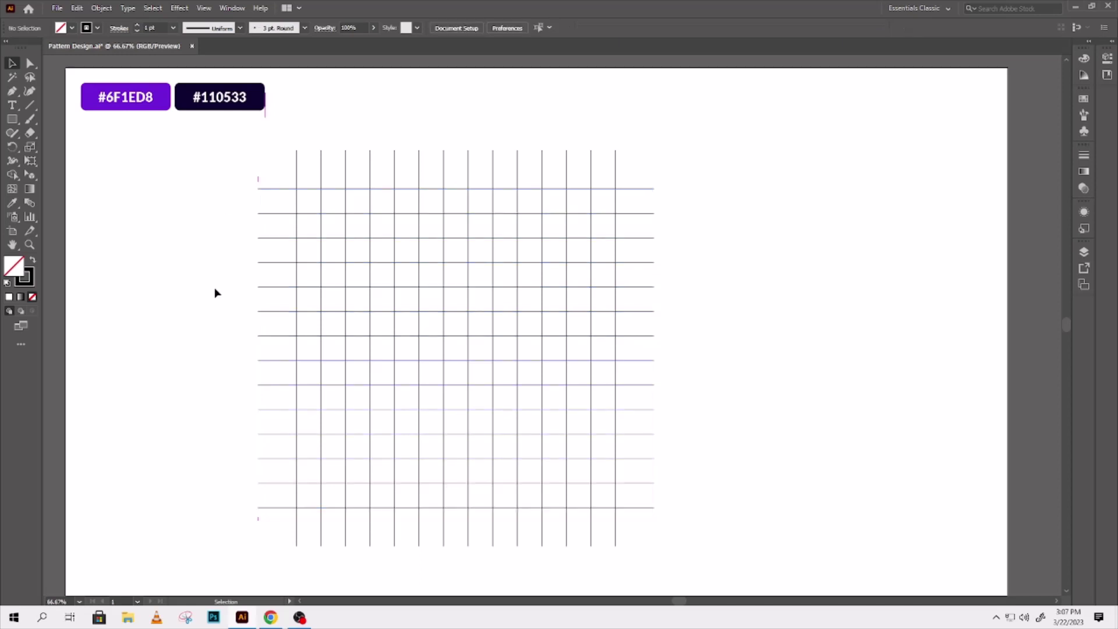
left_click_drag(226, 188, 618, 495)
left_click(12, 174)
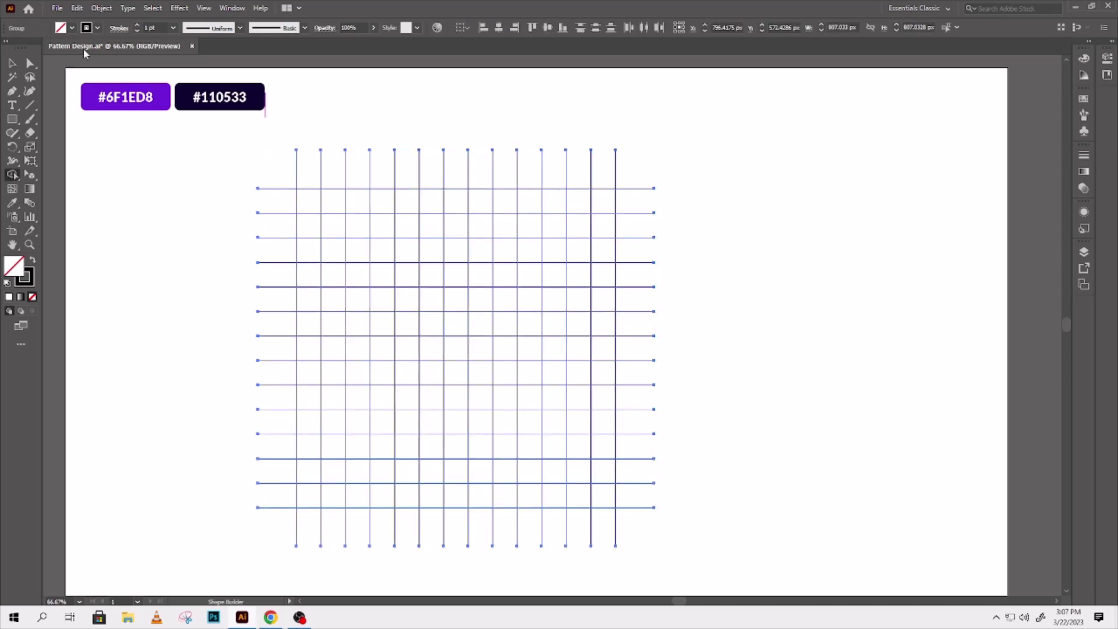
Set the fill colour to teal and the stroke to None.
left_click(72, 28)
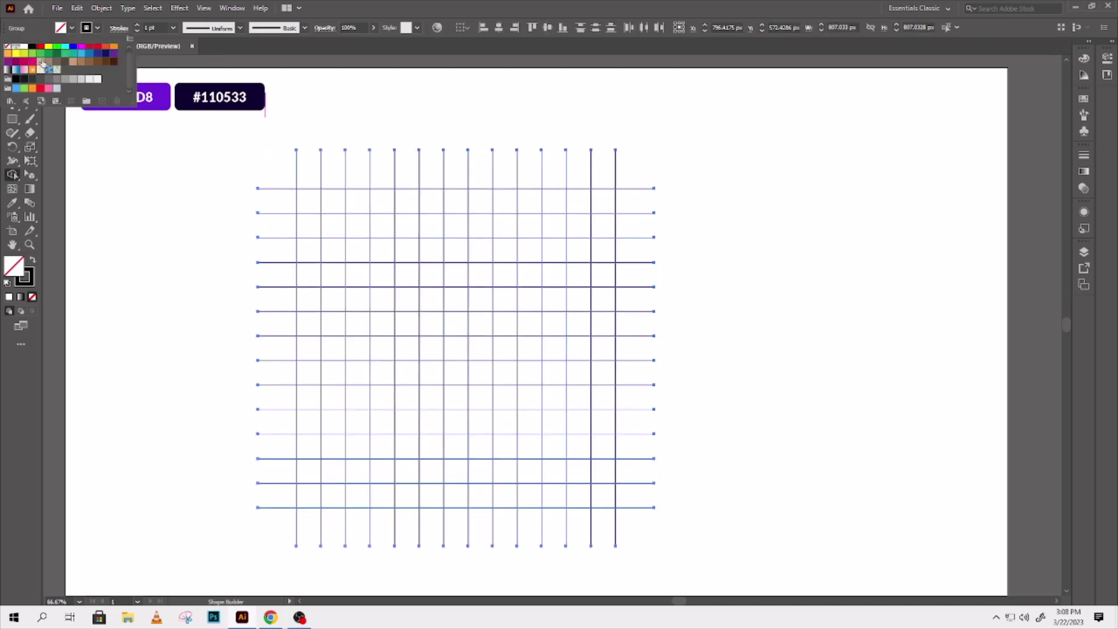
left_click(57, 53)
left_click(97, 28)
left_click(7, 47)
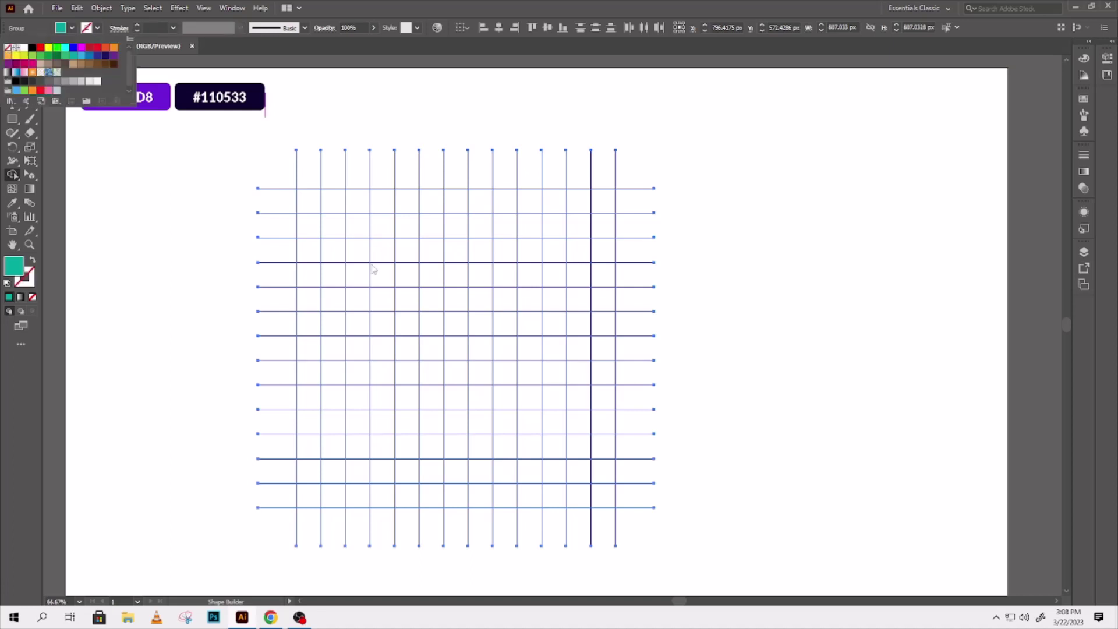
left_click(416, 348)
Merge grid cells into teal C, L, square and column shapes forming a maze spiral.
left_click(453, 356)
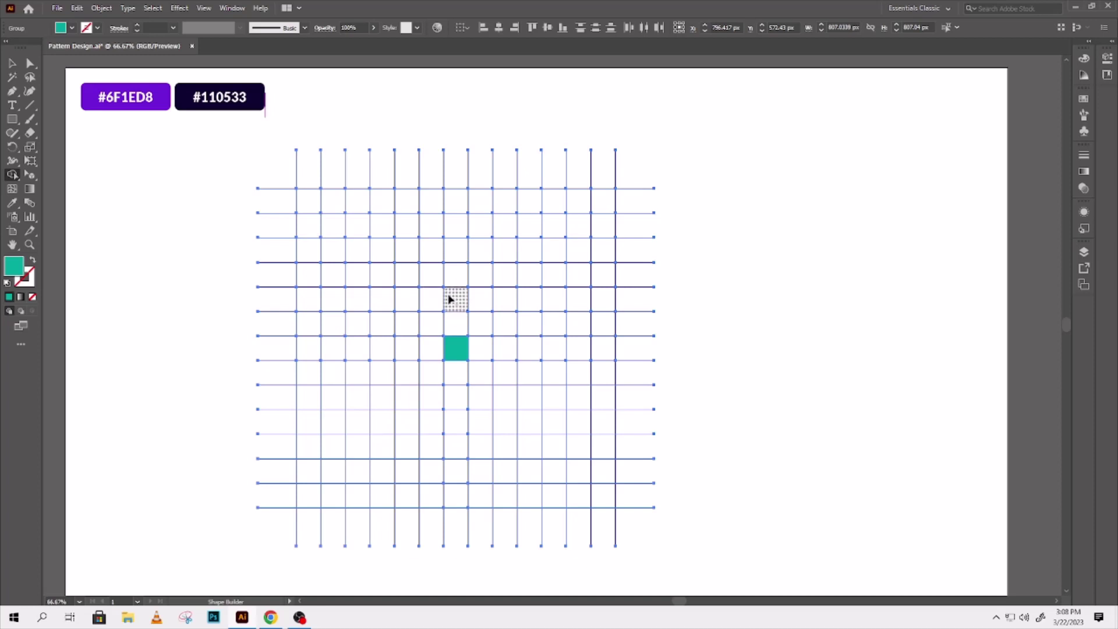
mouse_move(452, 298)
left_mouse_down()
mouse_move(491, 302)
mouse_move(504, 402)
mouse_move(448, 398)
left_mouse_up()
mouse_move(407, 352)
left_mouse_down()
mouse_move(357, 431)
mouse_move(368, 448)
mouse_move(407, 447)
left_mouse_up()
left_click(404, 396)
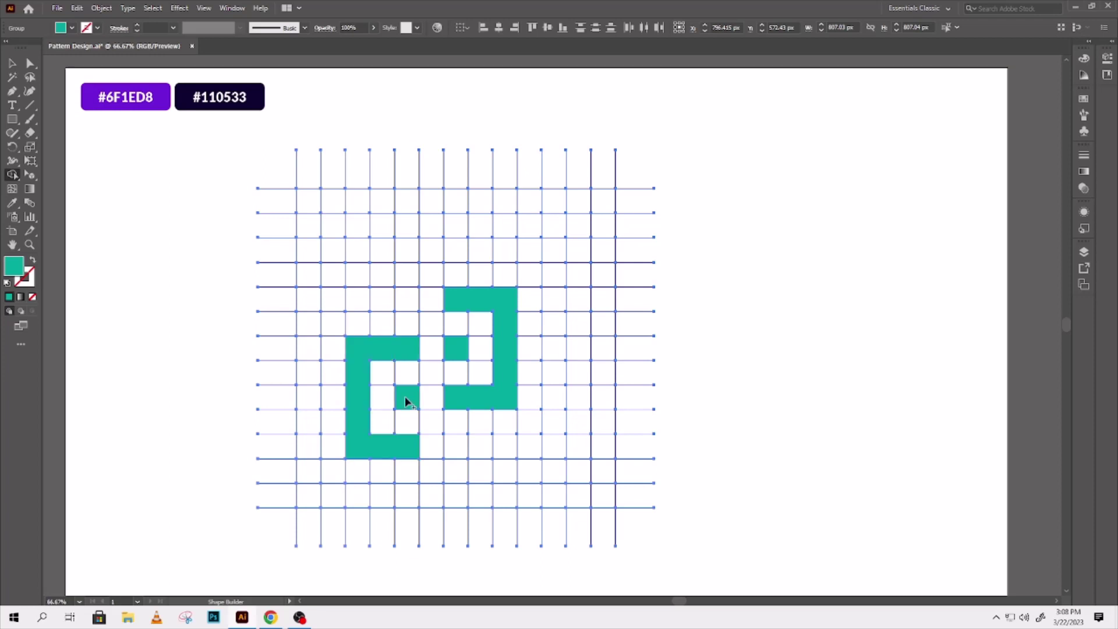
mouse_move(357, 302)
left_mouse_down()
mouse_move(355, 257)
mouse_move(501, 252)
left_mouse_up()
mouse_move(504, 445)
left_mouse_down()
mouse_move(503, 492)
mouse_move(367, 496)
left_mouse_up()
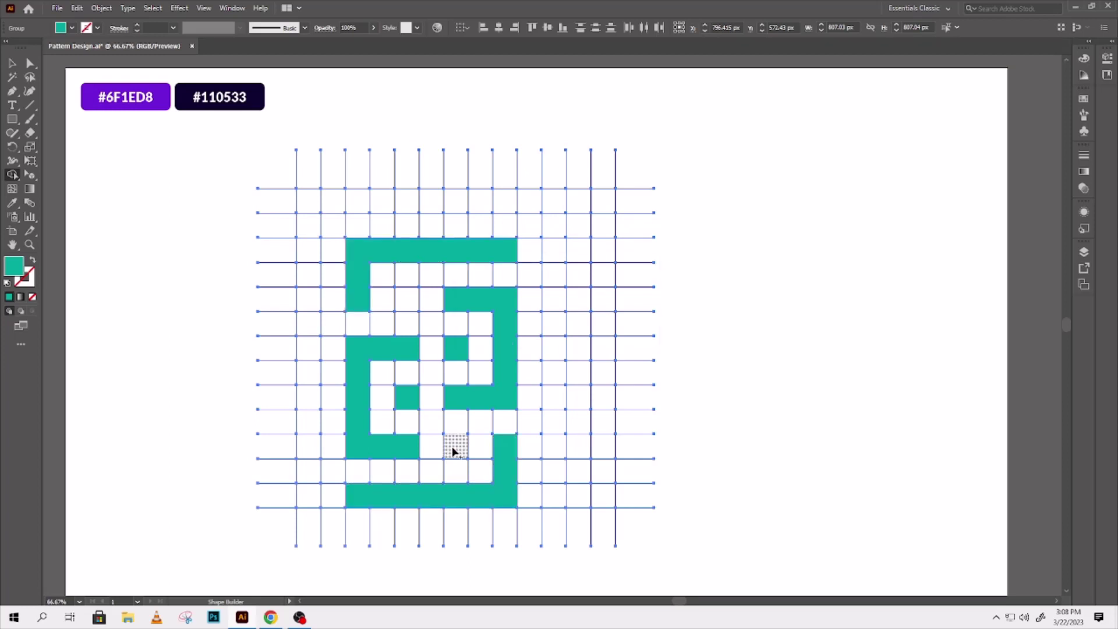
left_click_drag(407, 302, 464, 309)
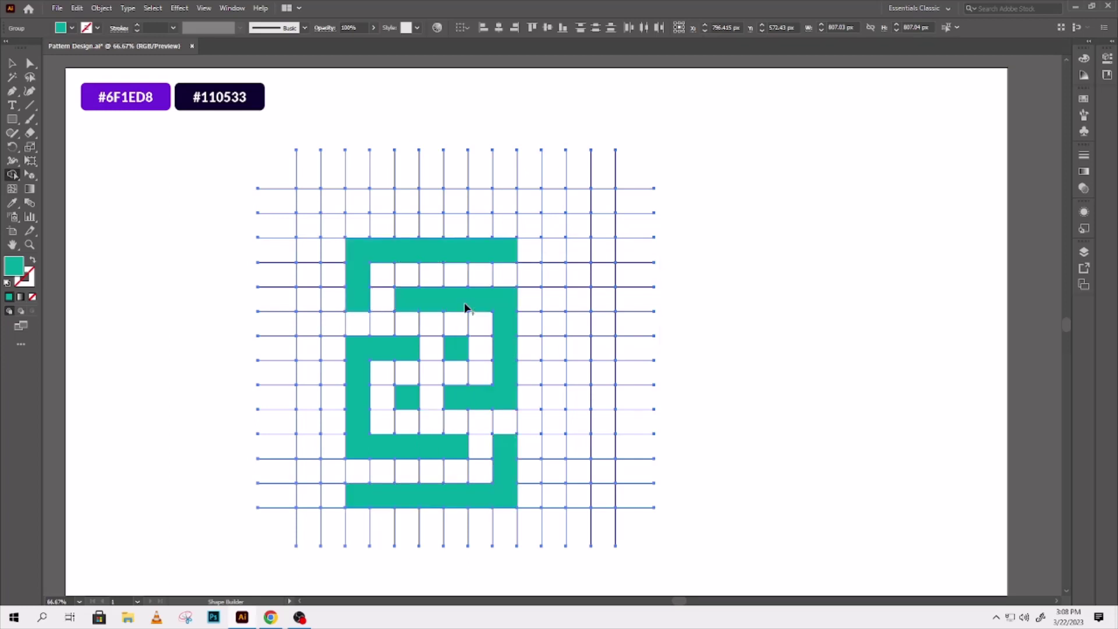
Direct-select all six teal maze pieces and copy them.
key("v")
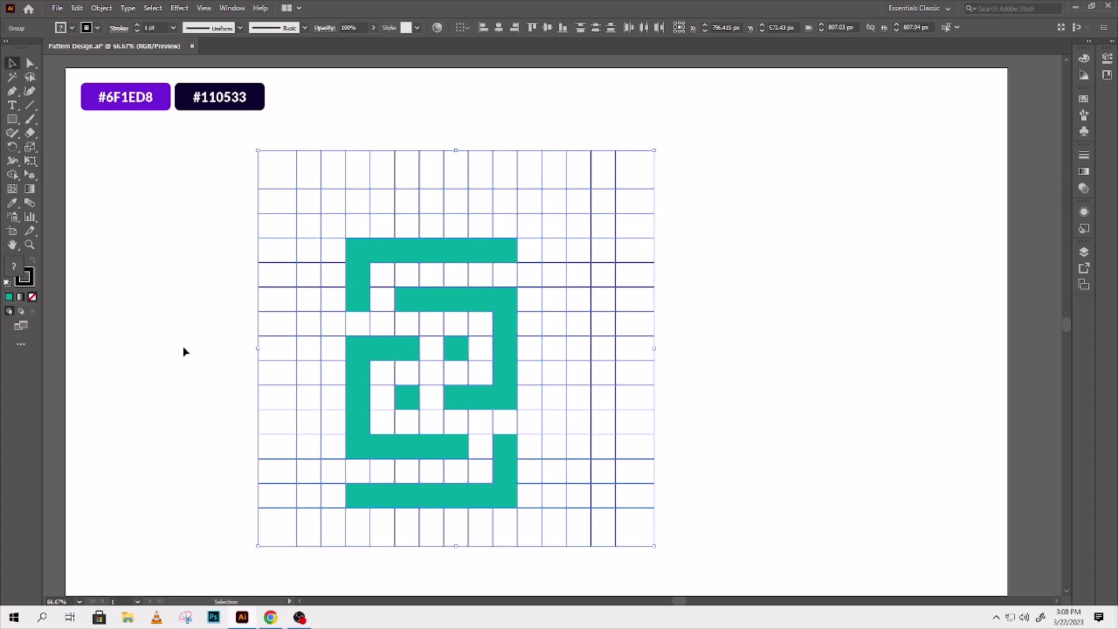
left_click(183, 346)
key("a")
left_click(362, 265)
left_click(417, 303, "shift")
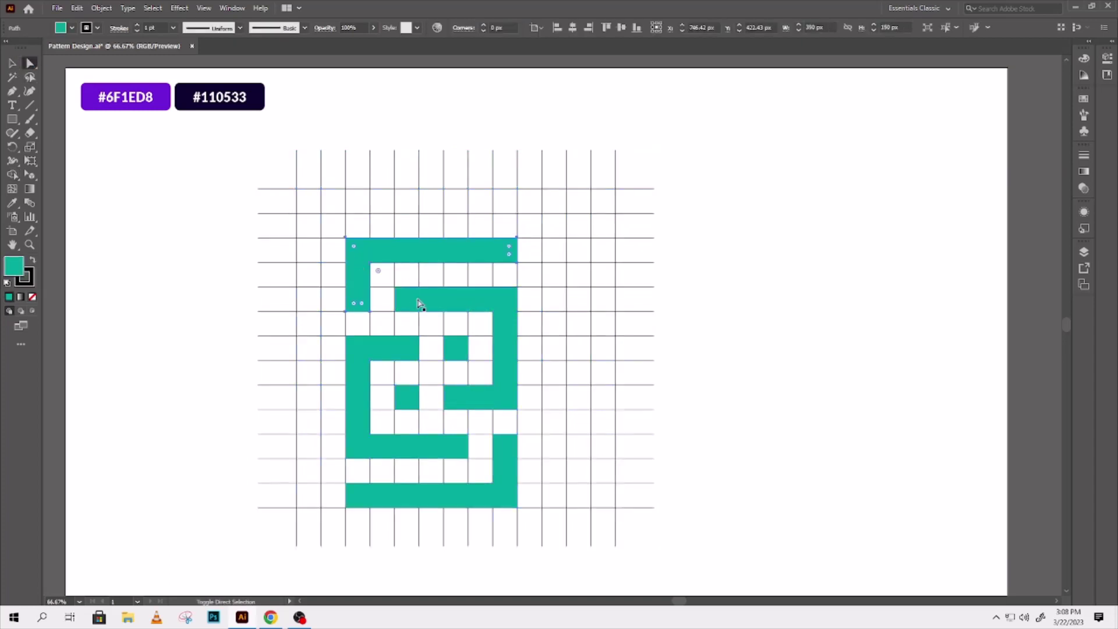
left_click(457, 352, "shift")
left_click(417, 396, "shift")
left_click(390, 358, "shift")
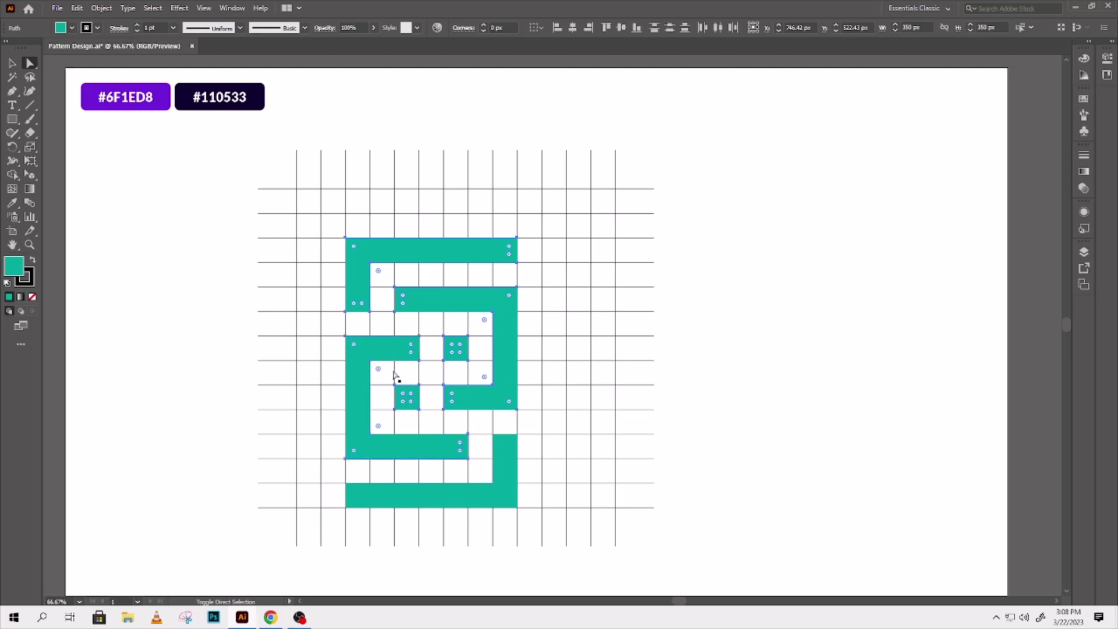
left_click(475, 497, "shift")
left_click(76, 7)
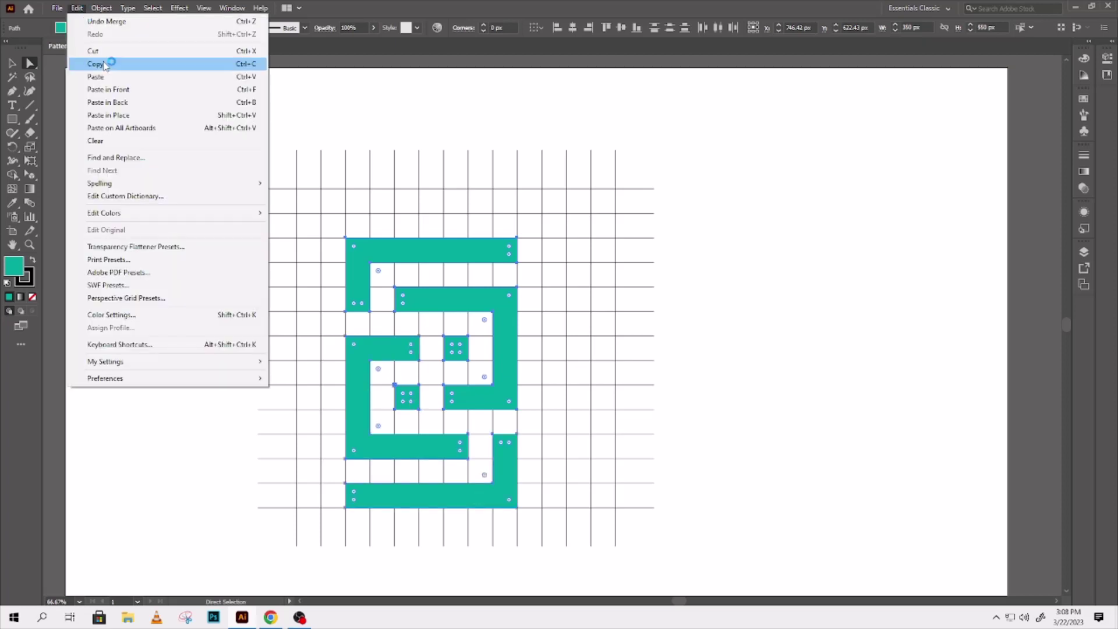
left_click(108, 50)
Delete the grid, paste the teal maze back in place, and select its top-left piece.
left_click(12, 63)
left_click_drag(227, 138, 687, 522)
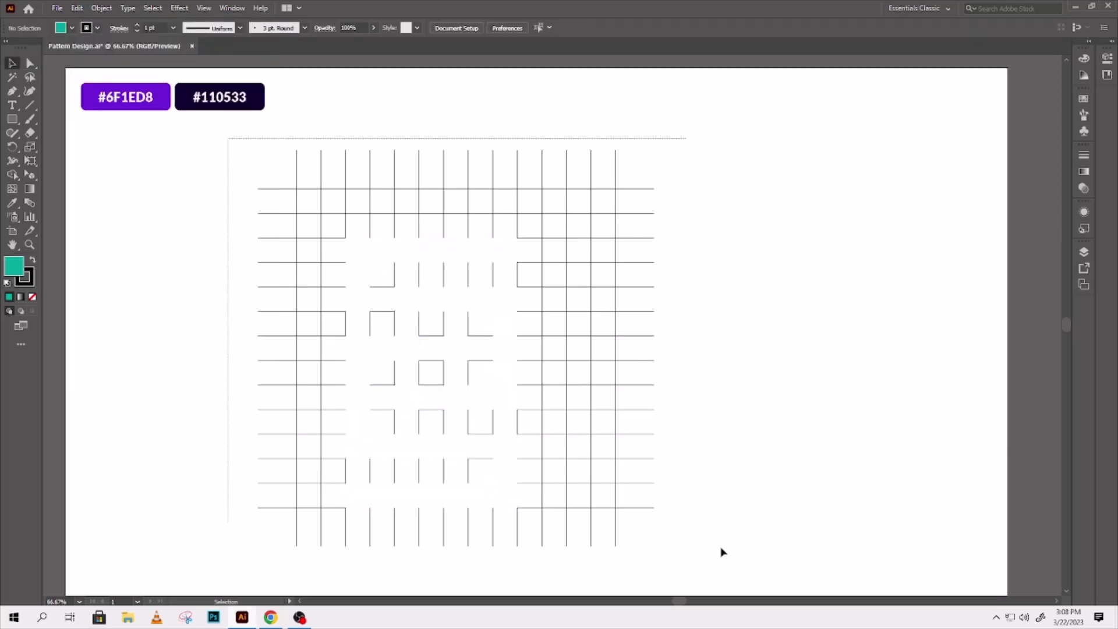
key("Delete")
left_click(77, 8)
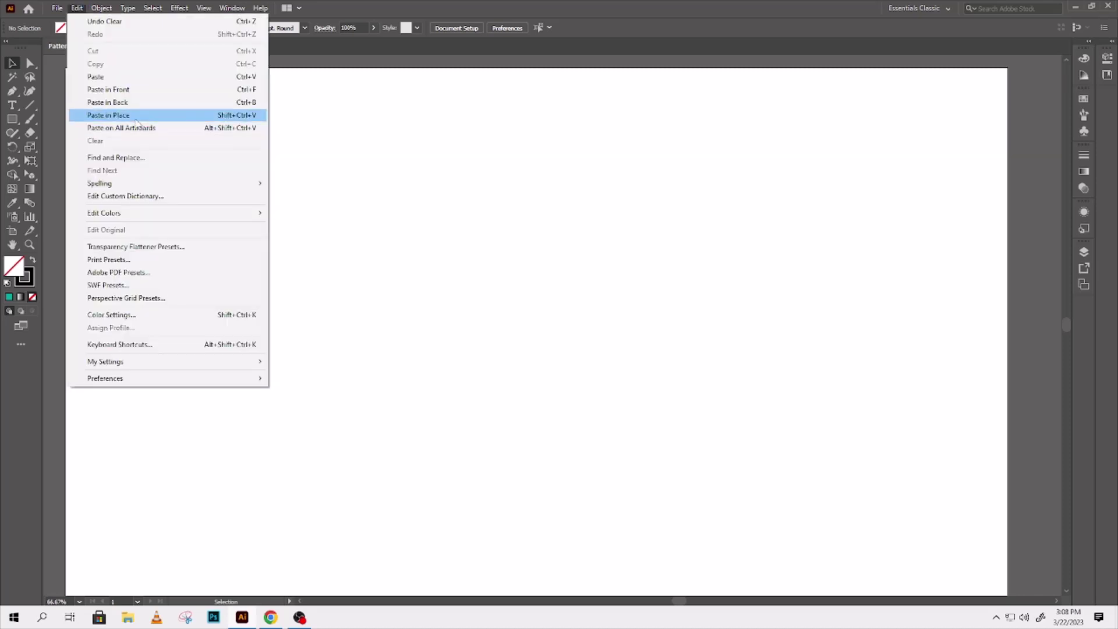
left_click(109, 114)
left_click(327, 205)
left_click(30, 63)
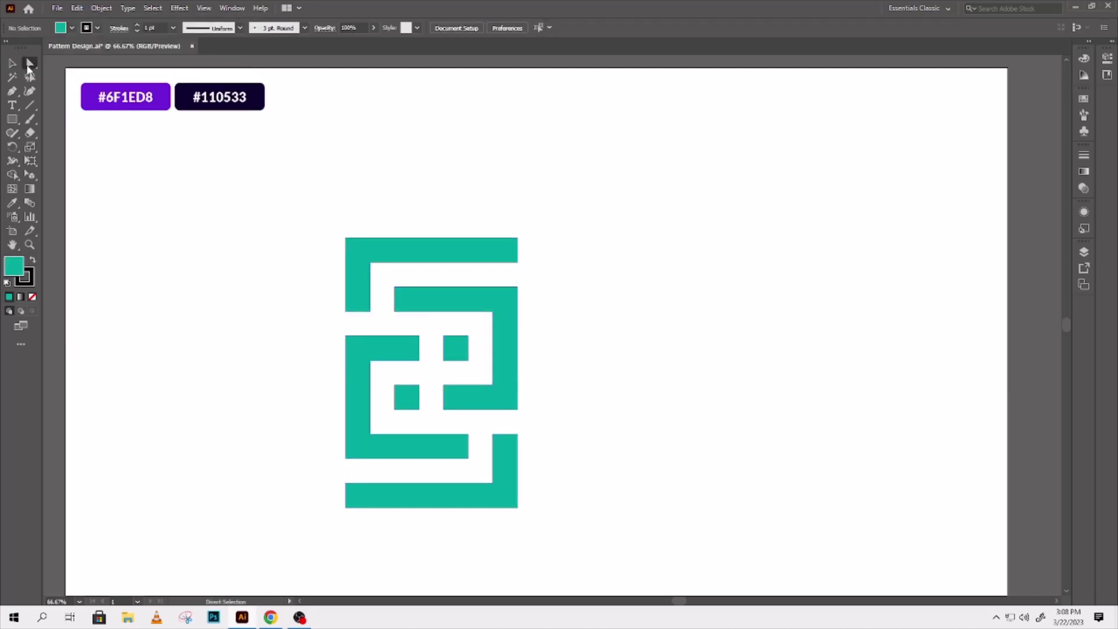
left_click(352, 253)
Colour the outer brackets and two small squares dark navy #110533.
left_click(456, 348, "shift")
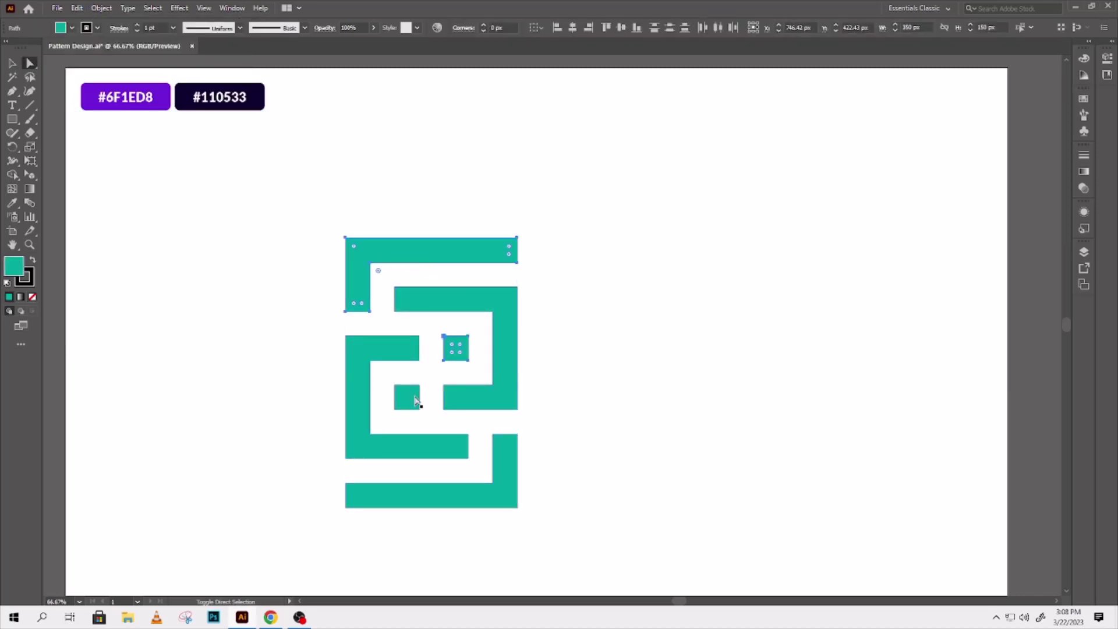
left_click(406, 396, "shift")
left_click(506, 463, "shift")
left_click(12, 202)
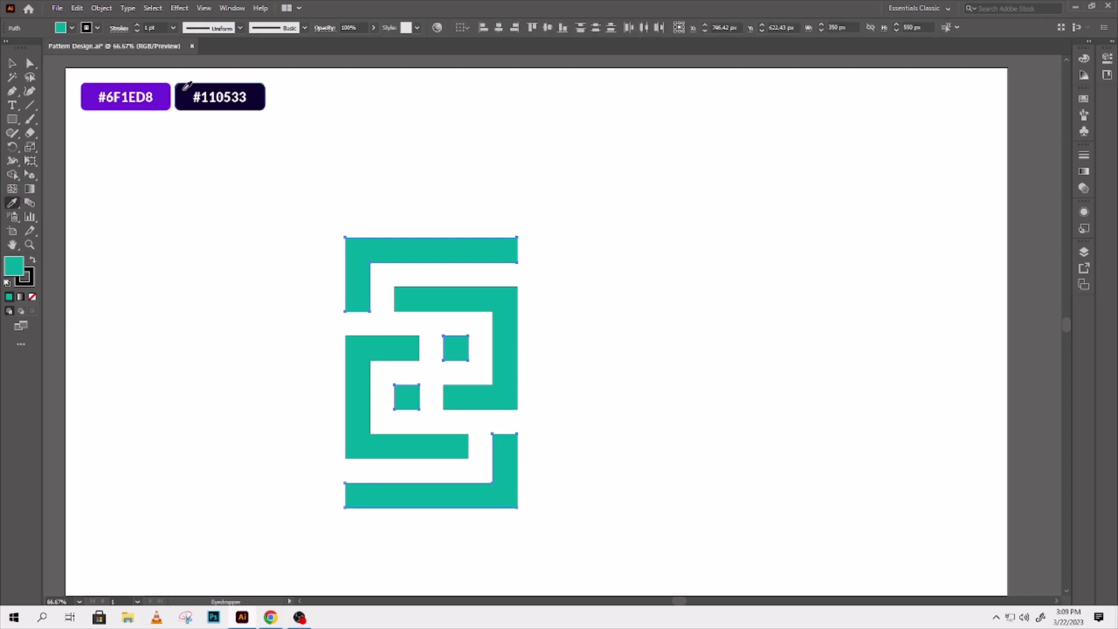
left_click(169, 87)
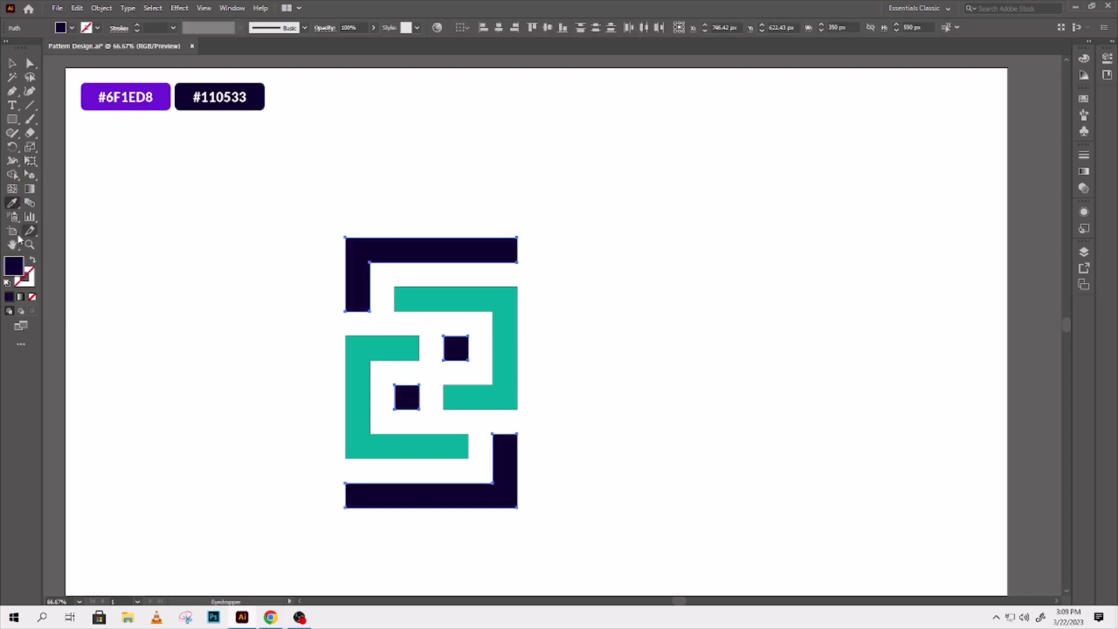
double_click(14, 266)
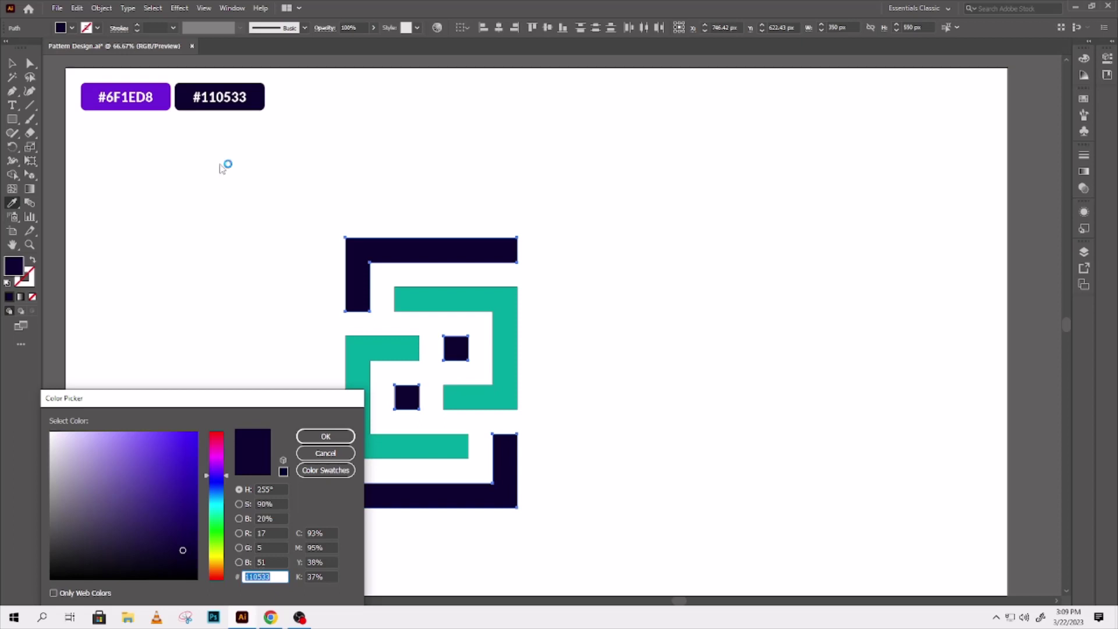
left_click(325, 436)
Colour the two inner interlocking shapes purple #6F1ED8, then select the whole logo.
key("a")
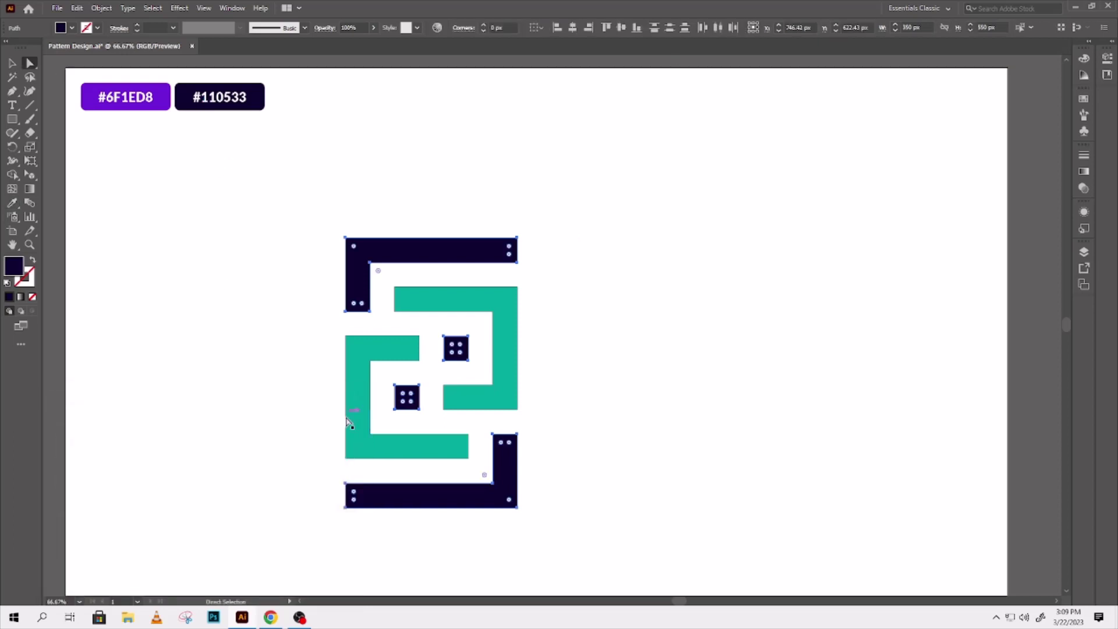
left_click(355, 422)
left_click(502, 310, "shift")
left_click(11, 203)
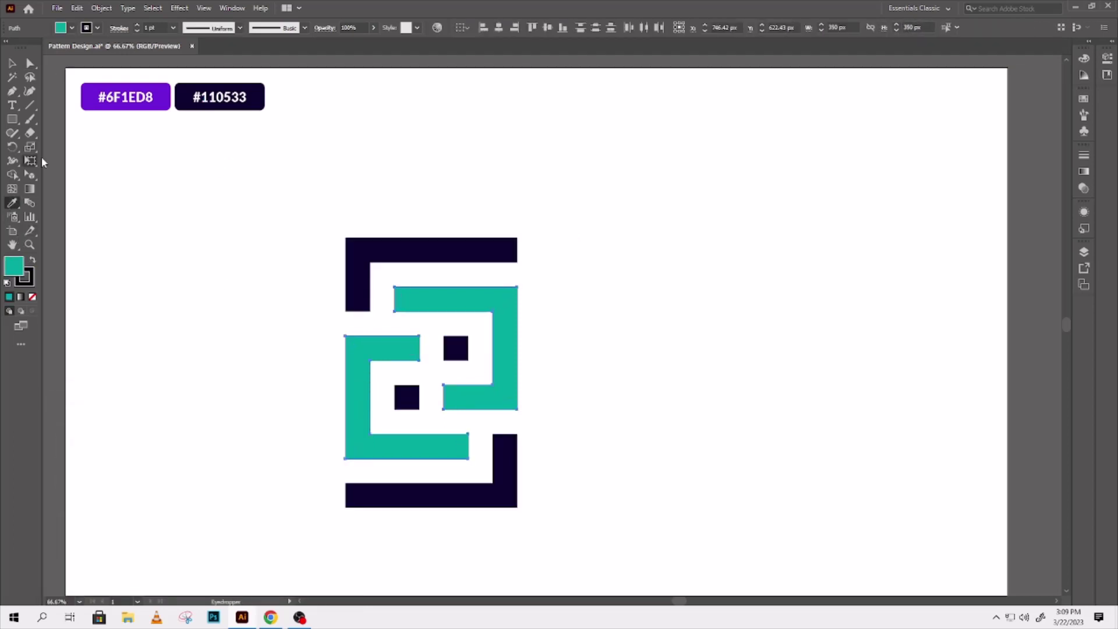
left_click(125, 96)
double_click(13, 267)
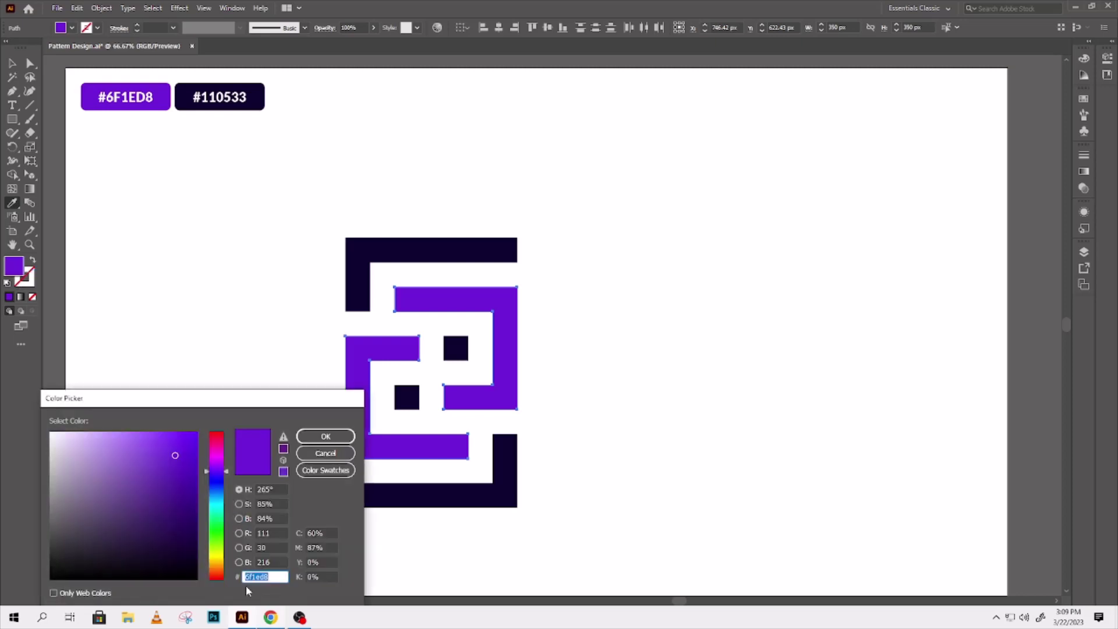
left_click(326, 436)
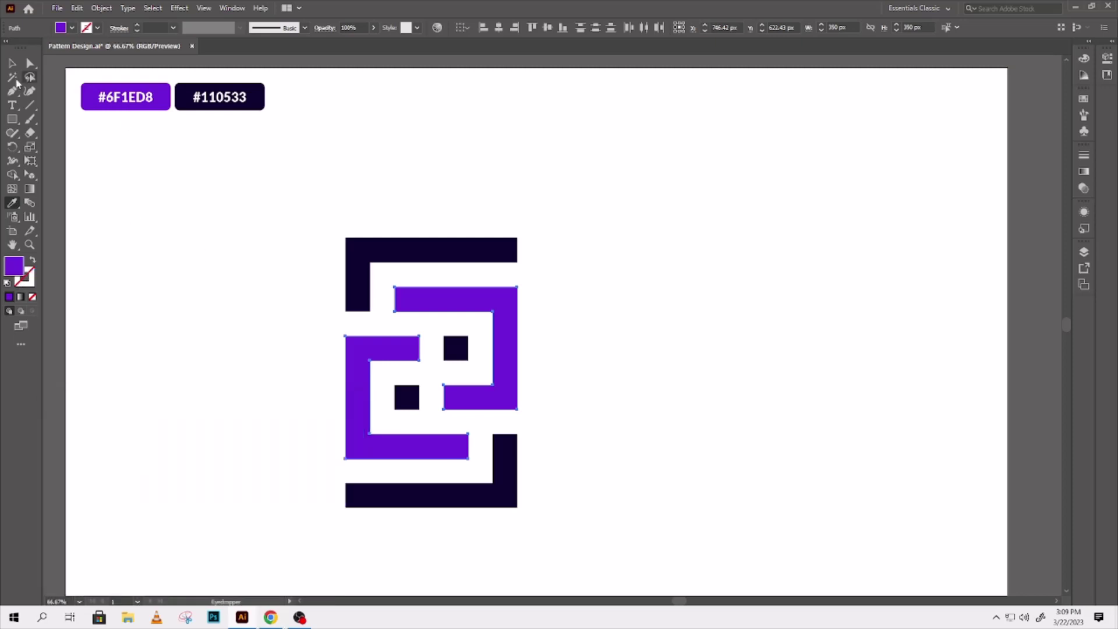
key("v")
left_click_drag(576, 504, 334, 274)
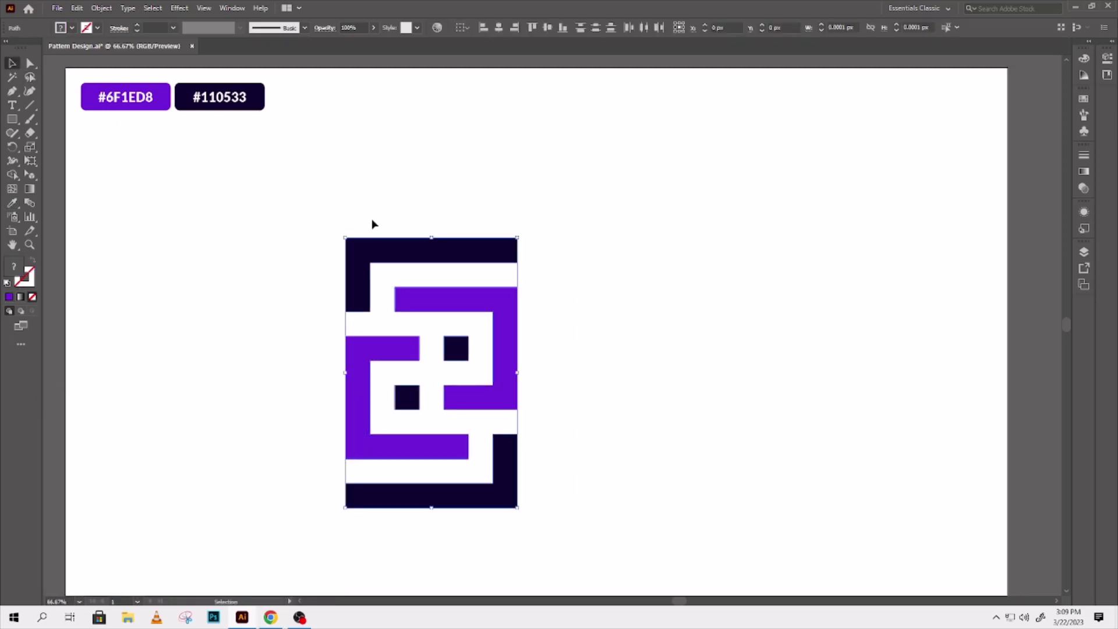
Group the logo, shrink it to about a third, and rotate it 45° into a diamond.
left_click(102, 8)
left_click(134, 65)
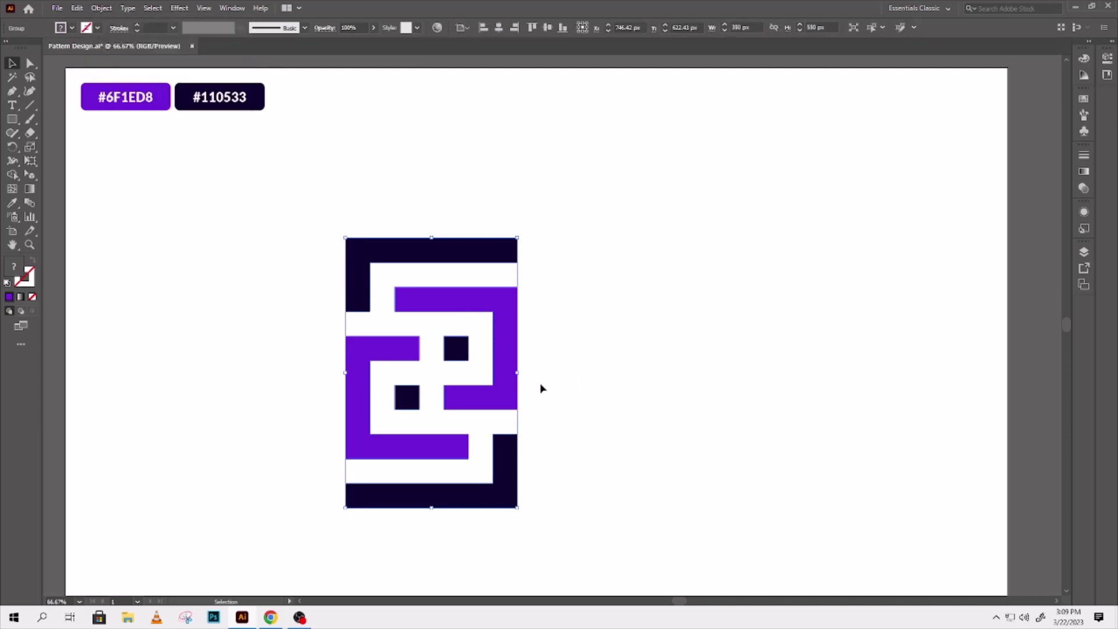
mouse_move(518, 373)
left_mouse_down()
mouse_move(408, 376)
mouse_move(471, 375)
left_mouse_up()
left_click_drag(400, 372, 377, 385)
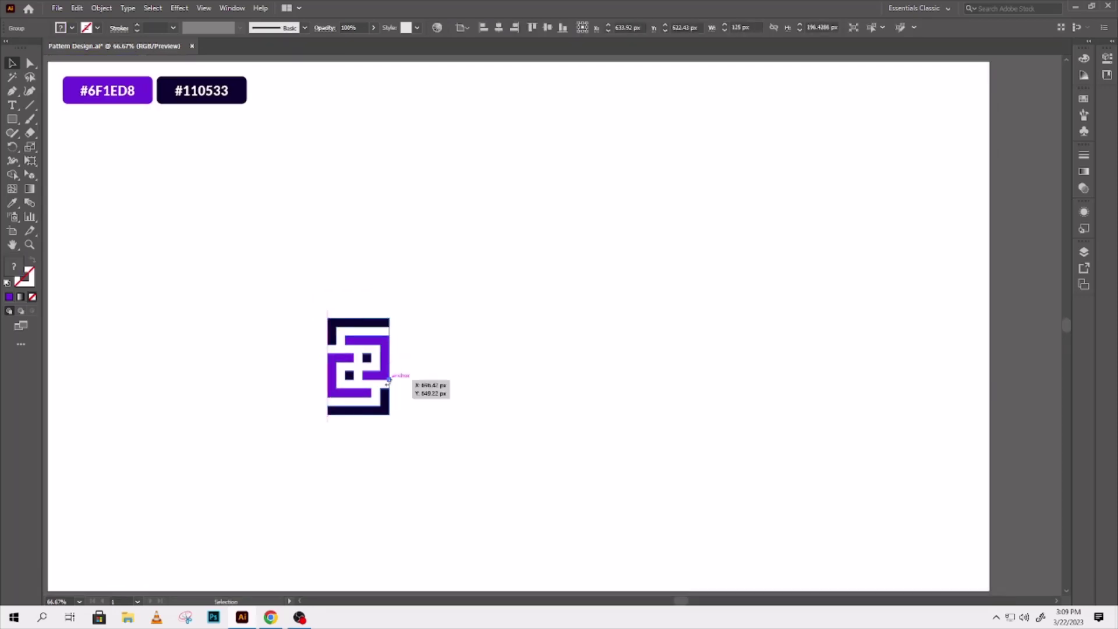
key("z")
left_click_drag(187, 192, 634, 508)
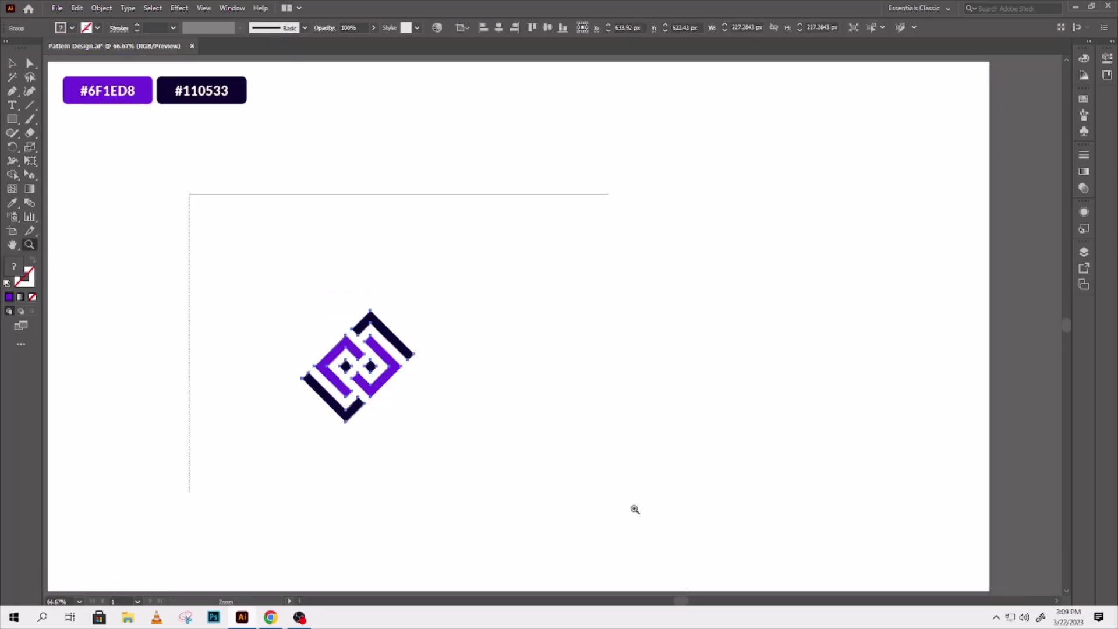
key("v")
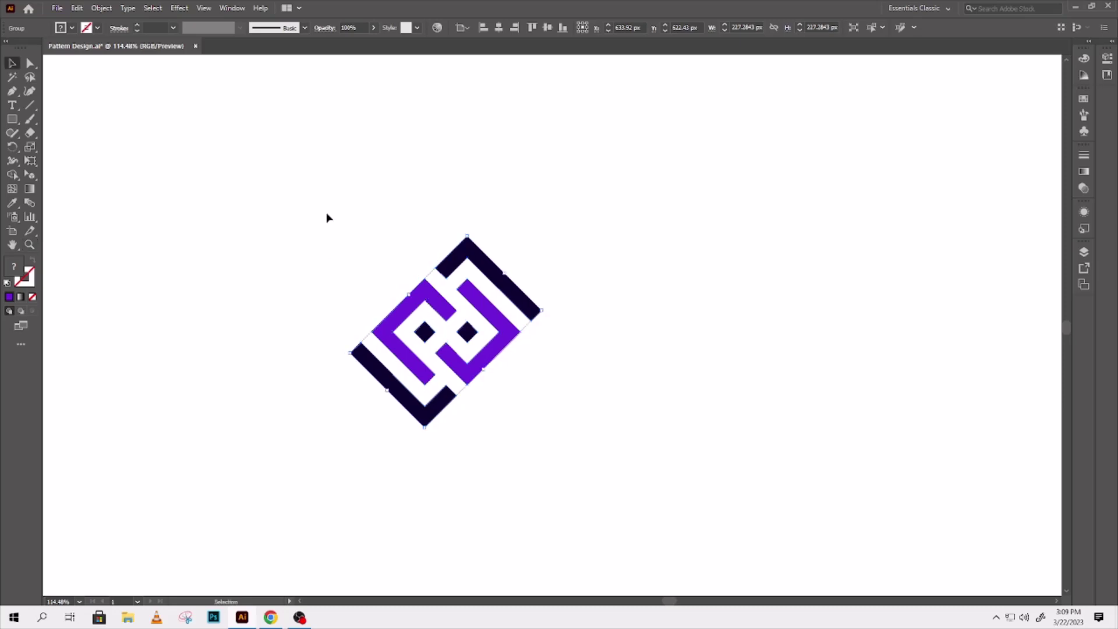
left_click(101, 8)
mouse_move(119, 311)
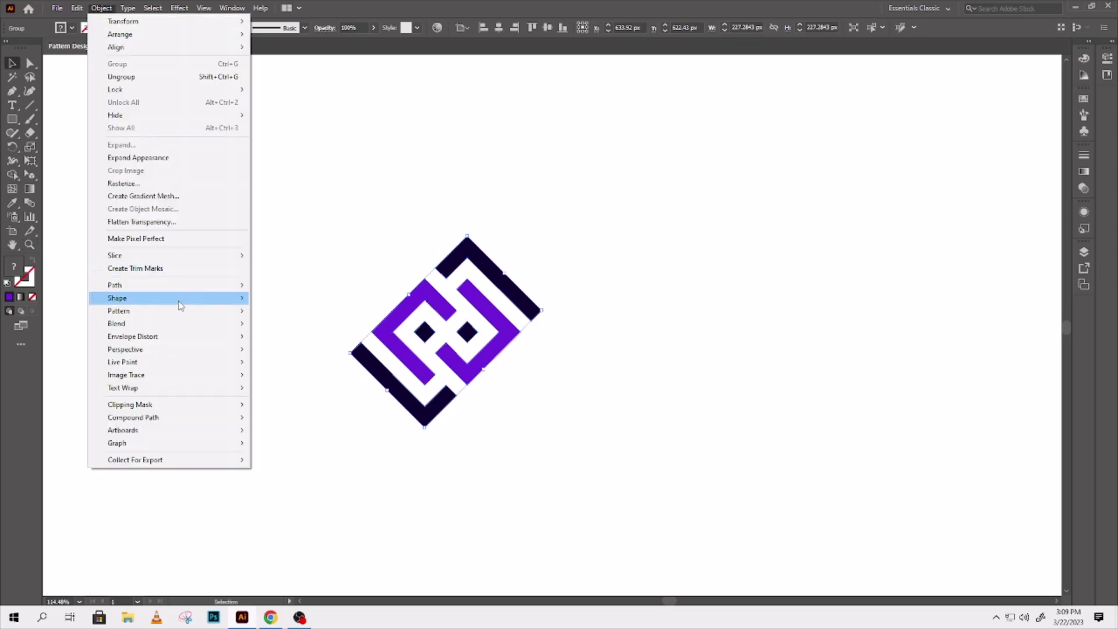
Turn the diamond logo into a new pattern and move the Pattern Options panel aside.
left_click(280, 311)
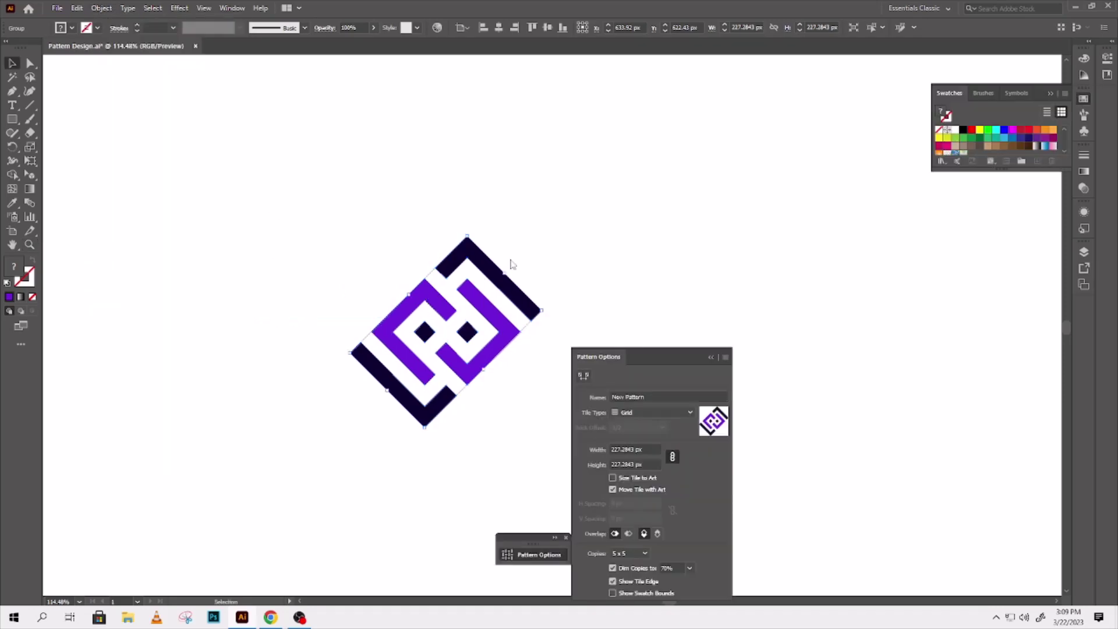
left_click(652, 332)
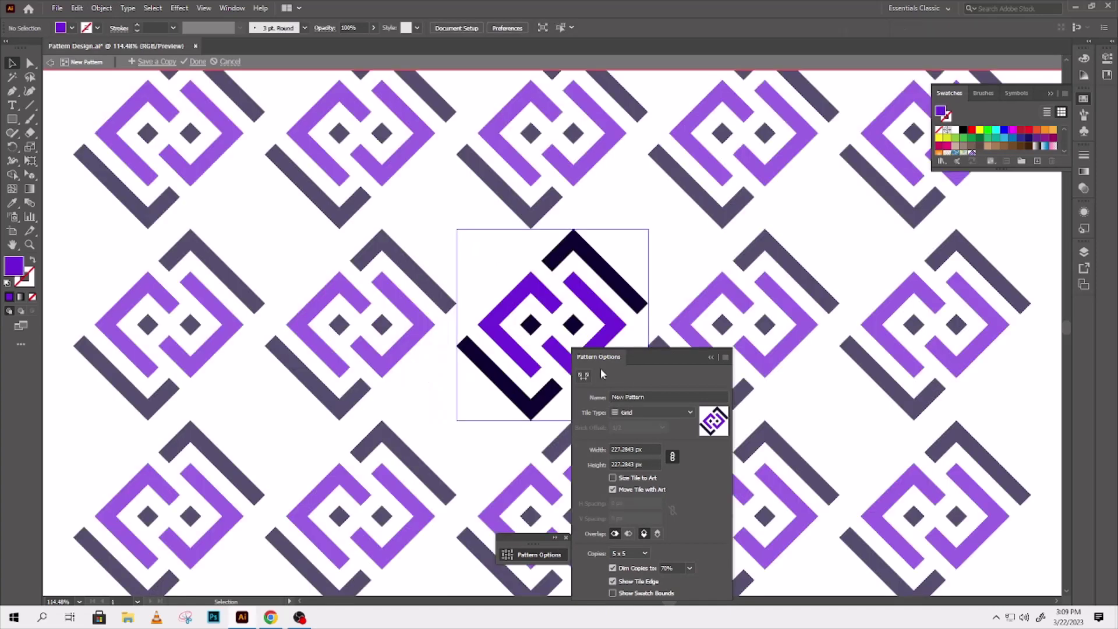
left_click(556, 538)
left_click(557, 538)
left_click_drag(805, 251, 823, 213)
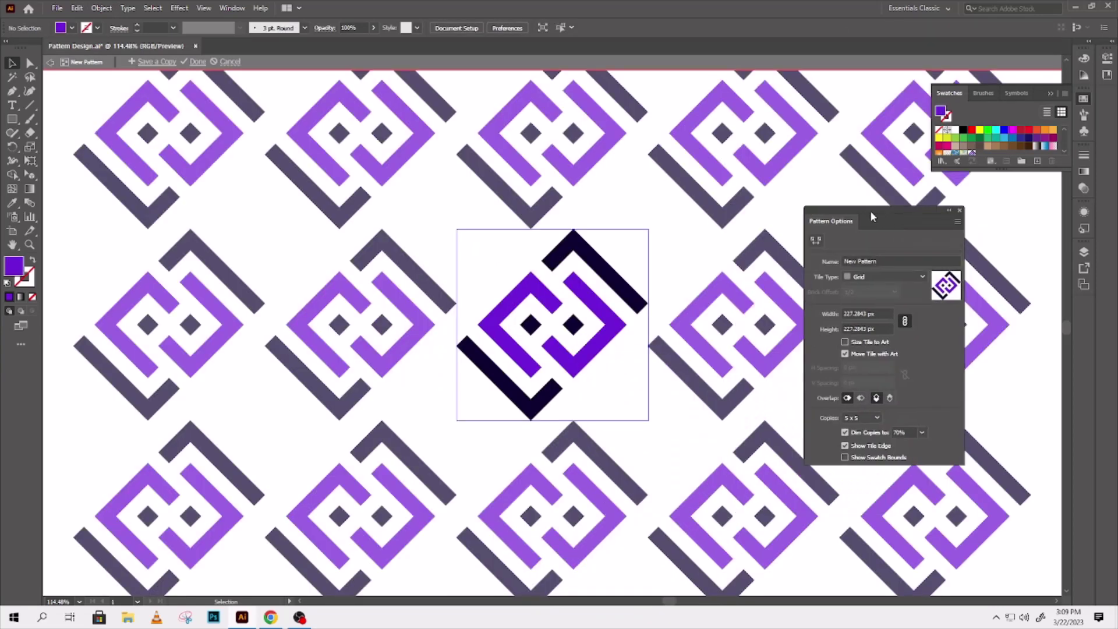
Set the pattern to brick-by-row tiles, 200 px wide and about 128 px high.
left_click(838, 276)
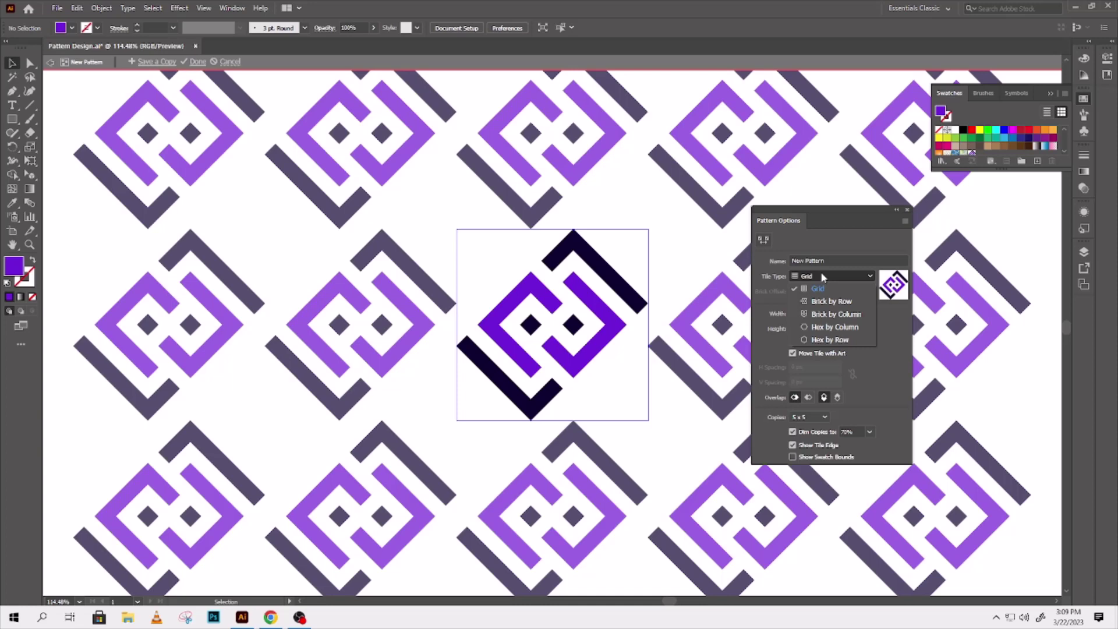
left_click(837, 302)
left_click(815, 313)
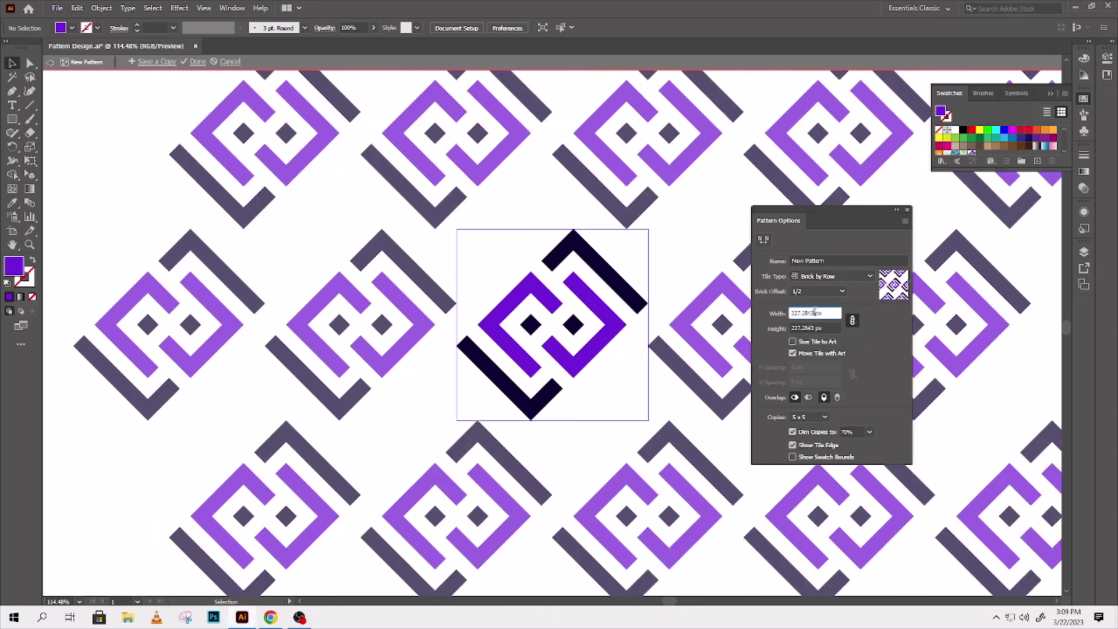
type("200")
key("Return")
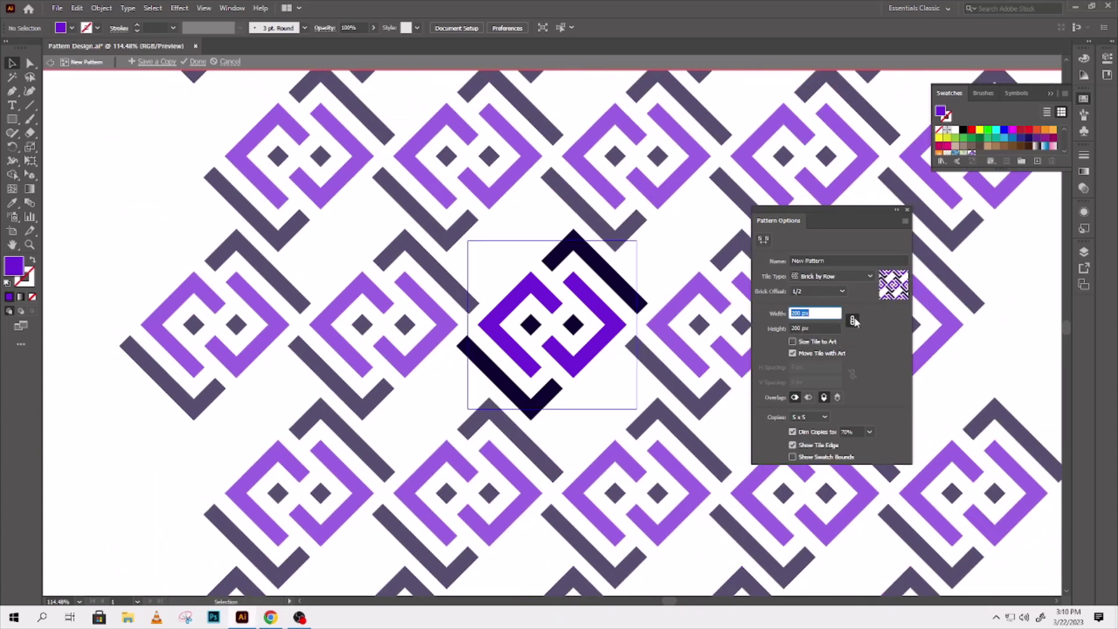
type("120")
key("Return")
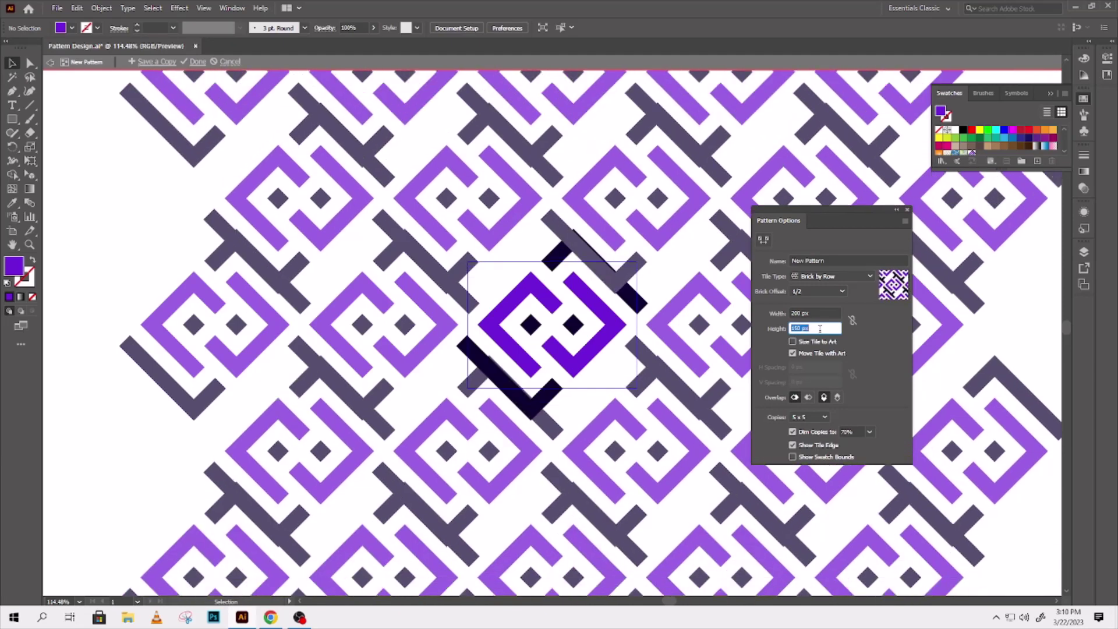
type("130")
key("Return")
key("Down")
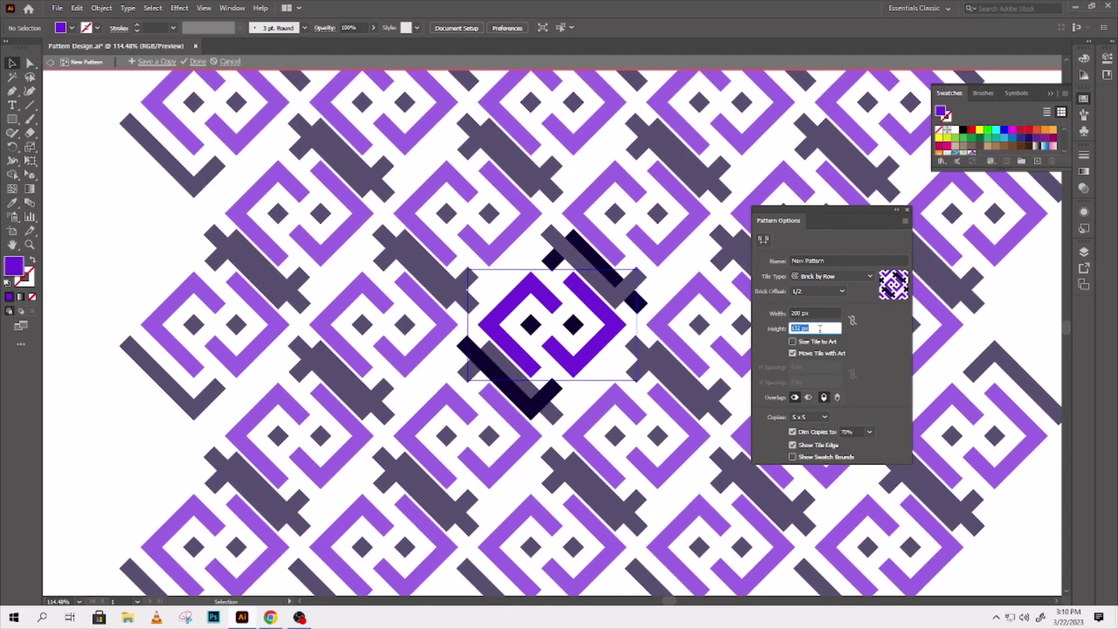
key("Down")
Resize the pattern tile to about 255 px wide and roughly 126 px high.
left_click(829, 313)
type("240")
key("Return")
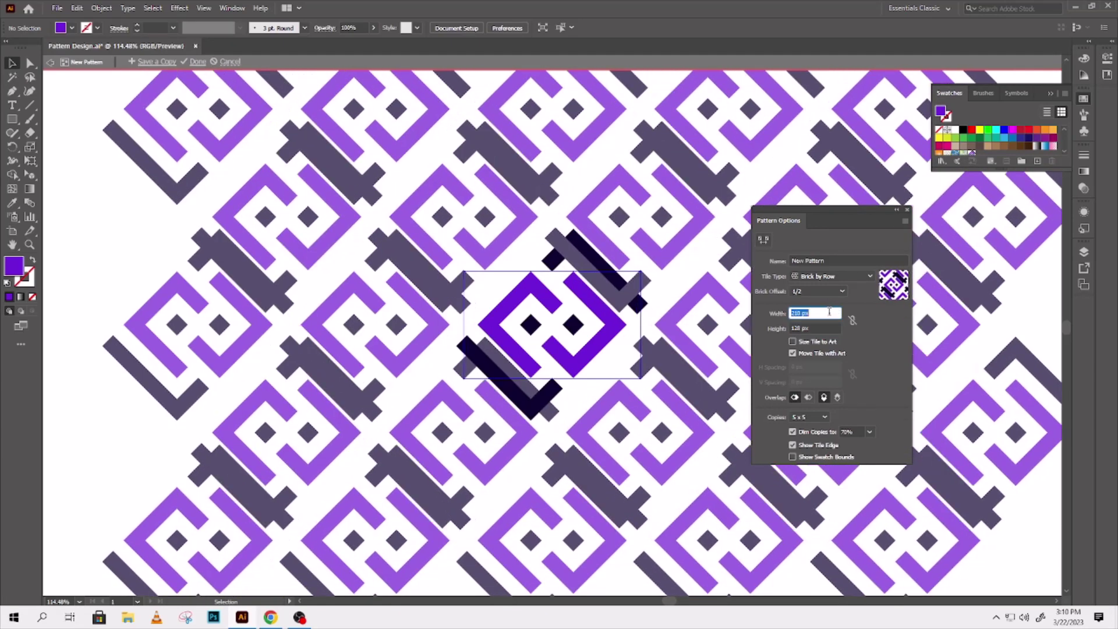
type("256")
key("Return")
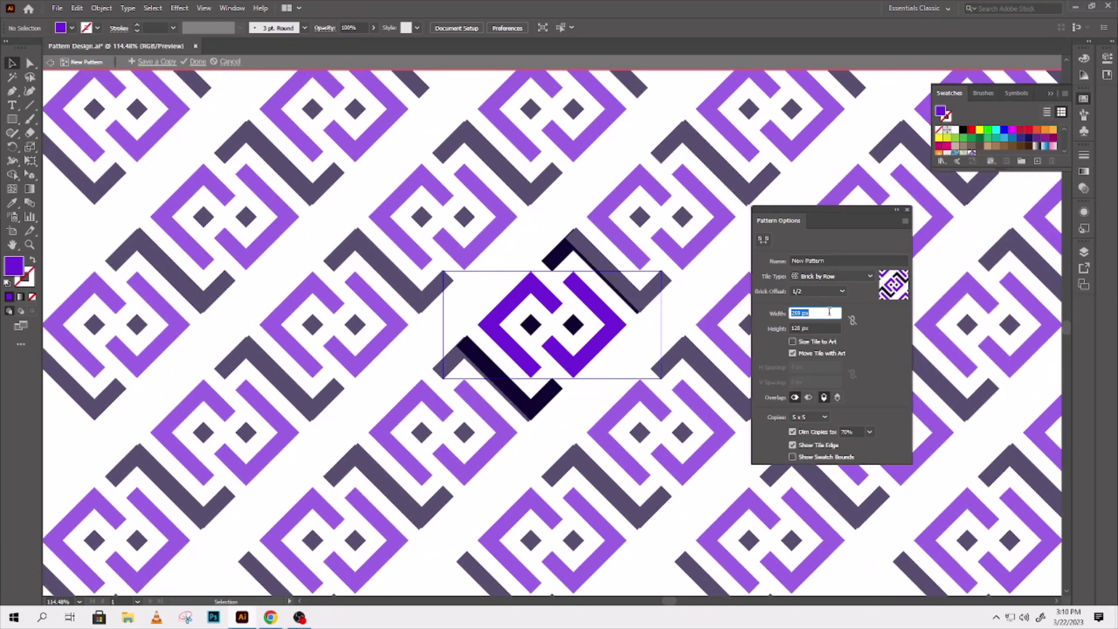
key("Down")
key("Down")
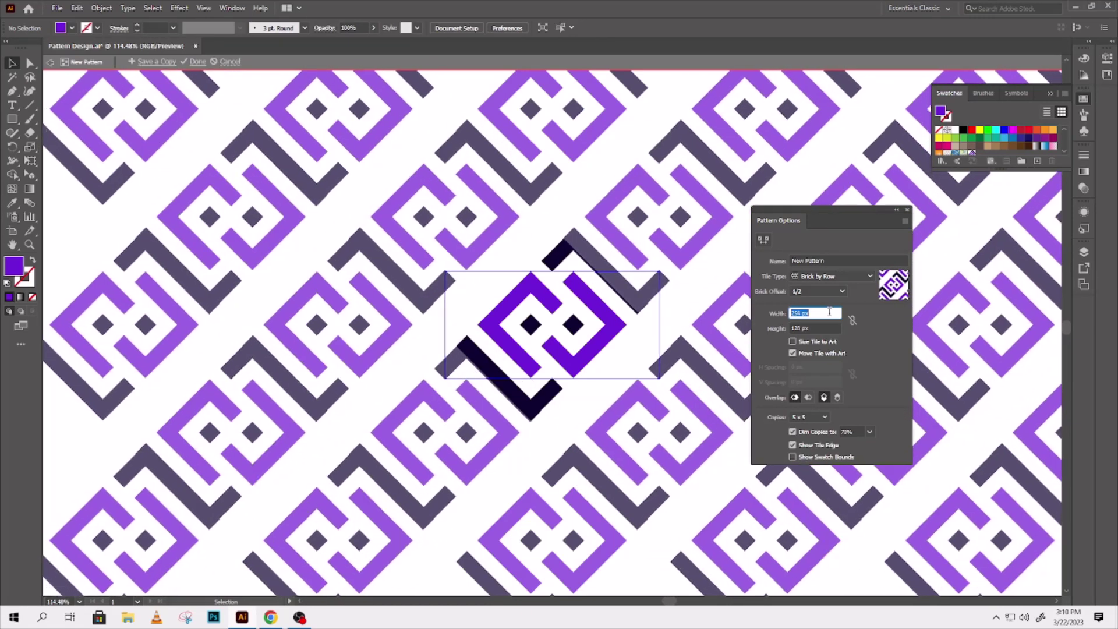
left_click(825, 327)
key("Up")
key("Up")
key("Down")
key("Down")
key("Down")
key("Down")
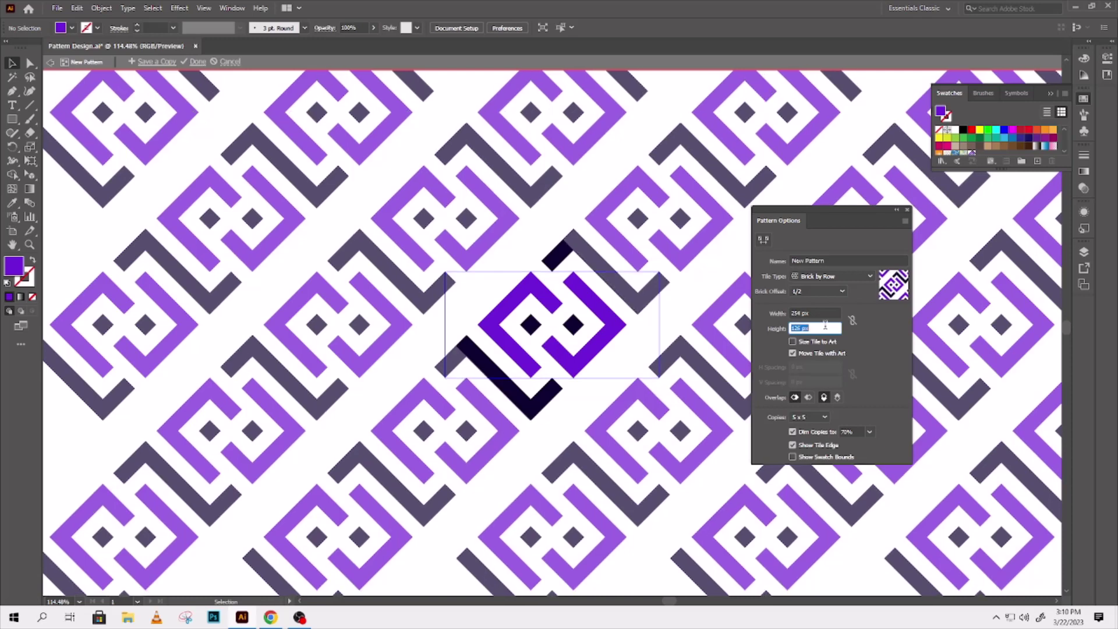
left_click(823, 311)
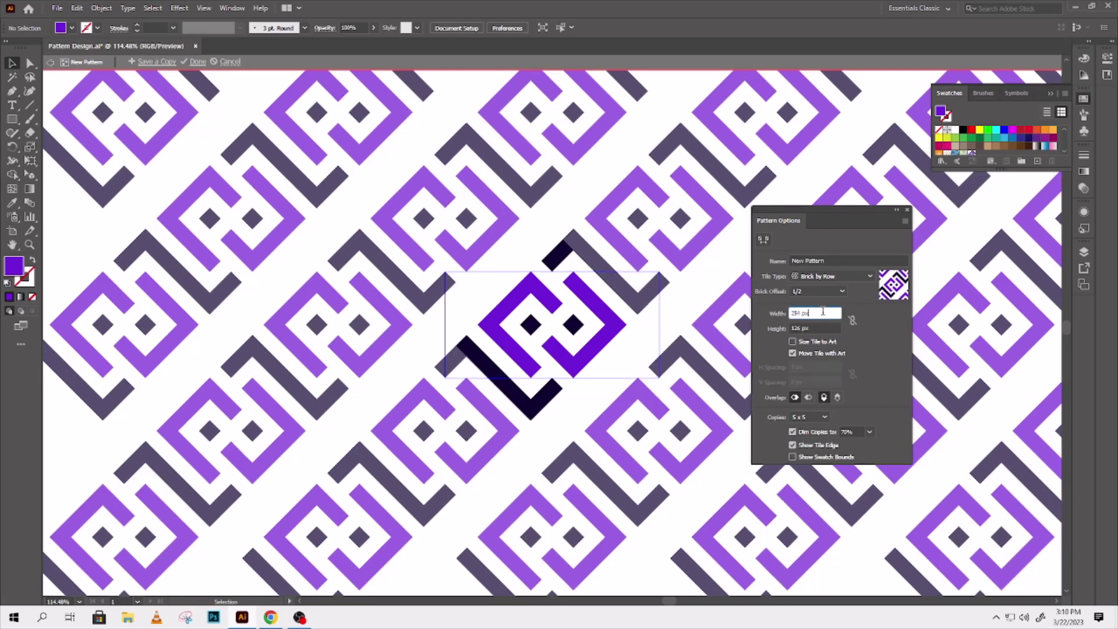
key("Up")
Zoom into the tile seam and fine-tune the tile width to 252.5 px.
left_click(29, 245)
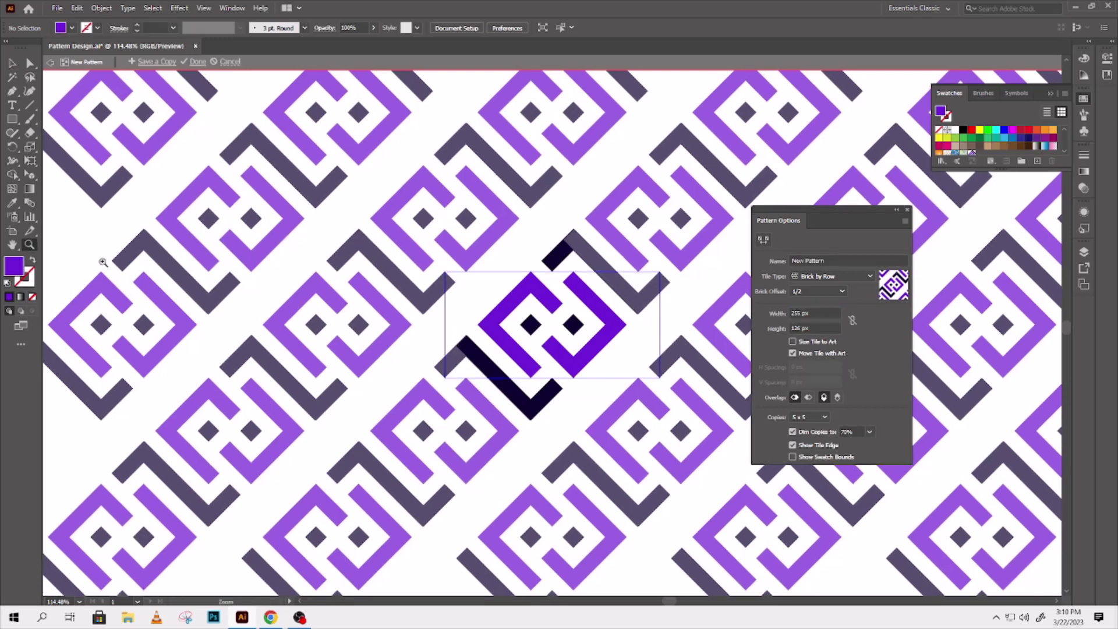
left_click_drag(442, 317, 509, 373)
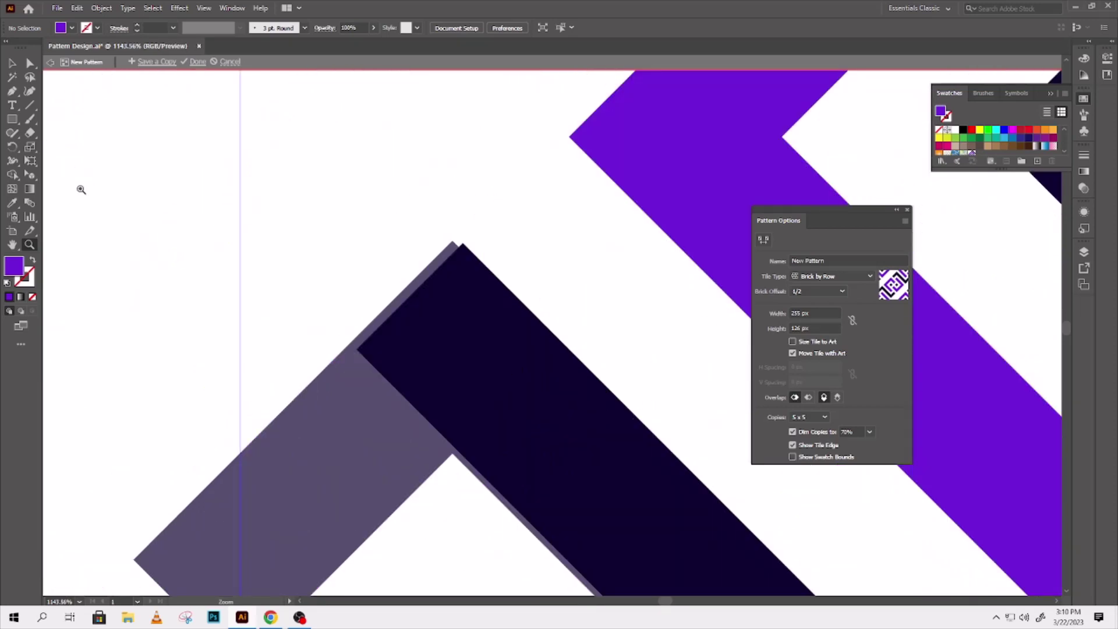
left_click(11, 65)
left_click(821, 313)
key("Down")
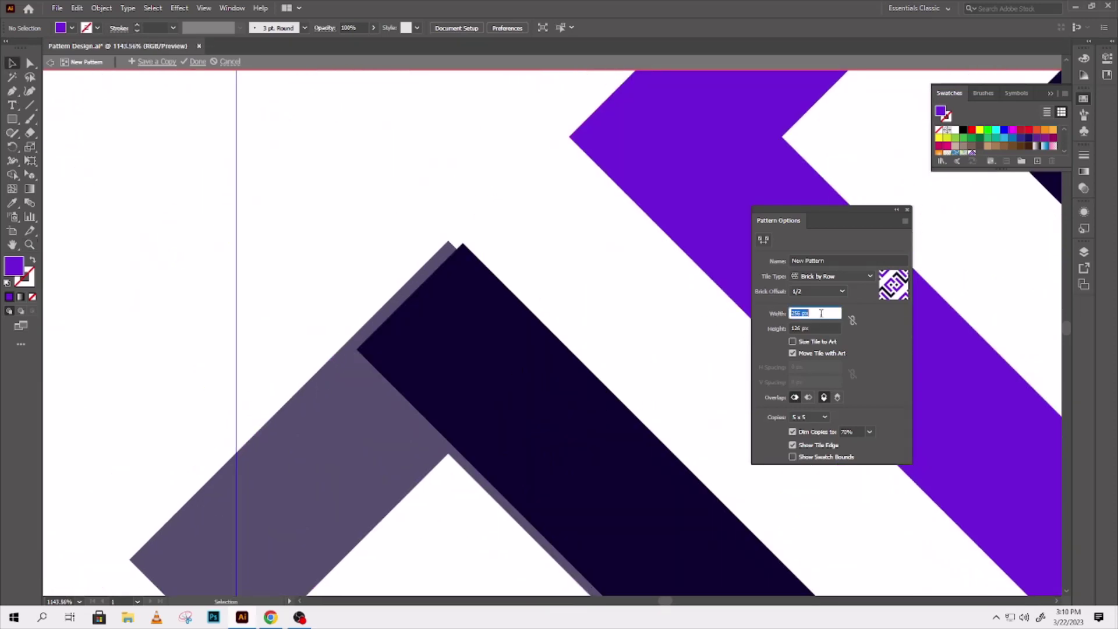
key("Down")
key("Down")
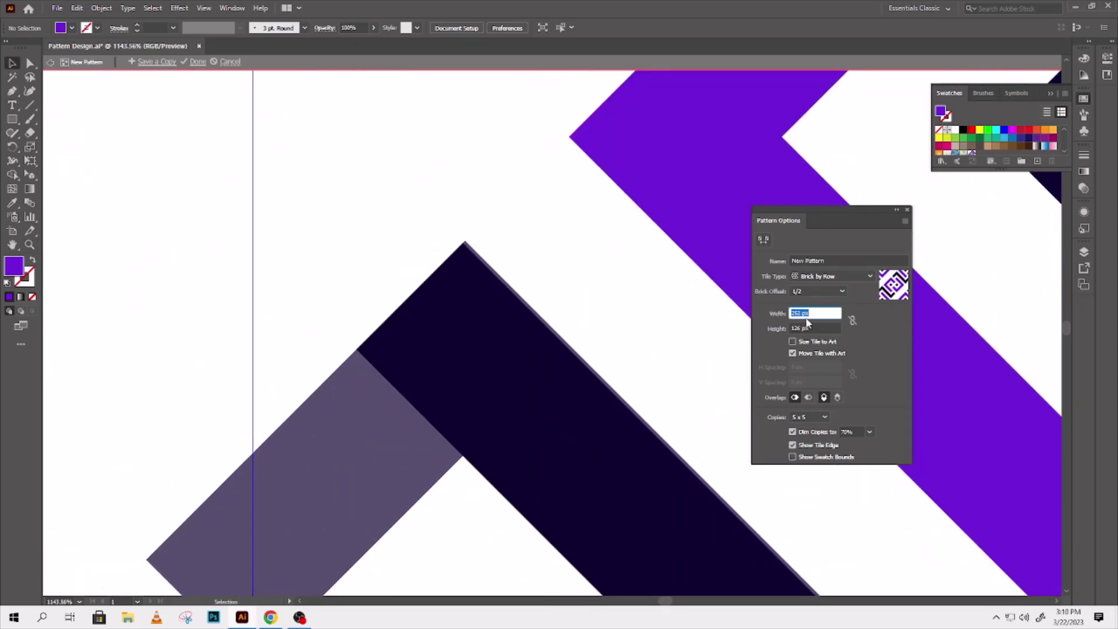
key("Up")
left_click(801, 313)
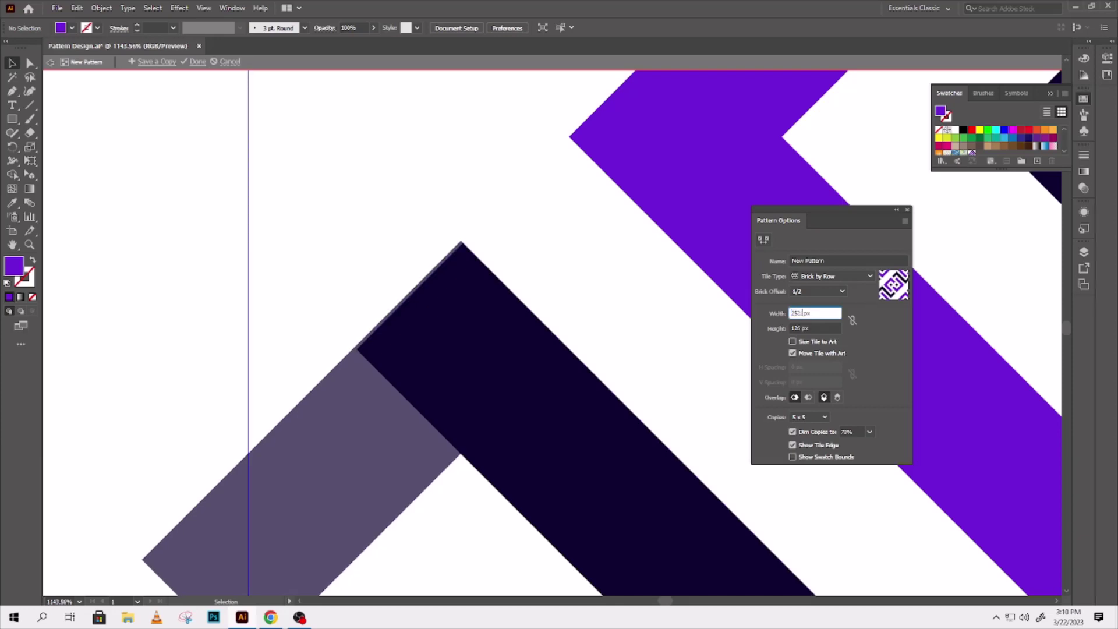
key("Tab")
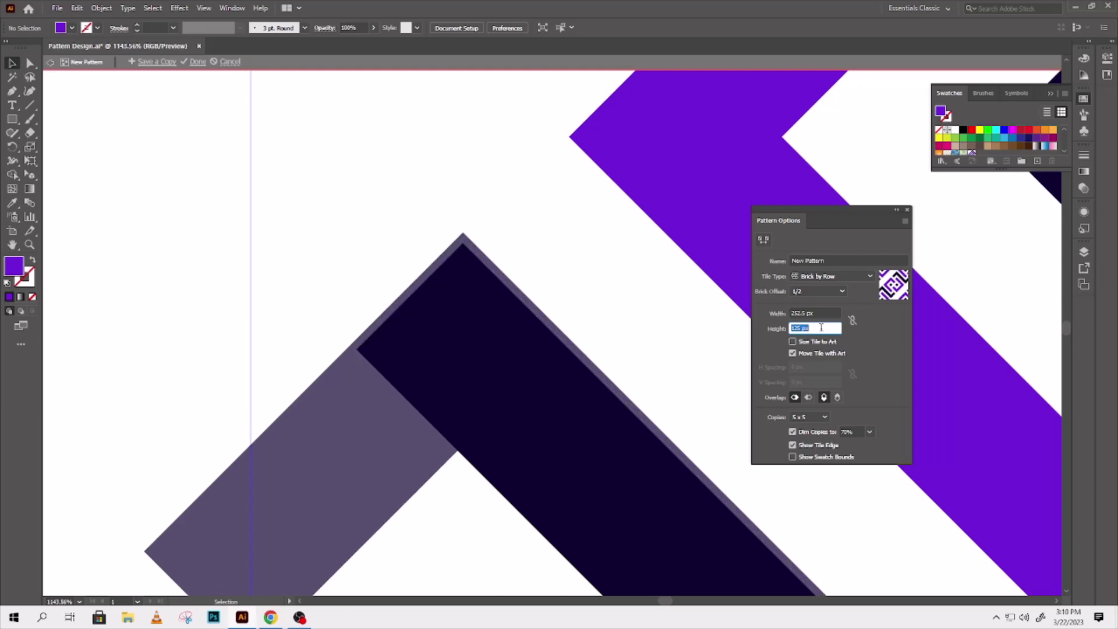
Fine-tune the pattern tile height to 126.25 px.
key("Up")
key("Up")
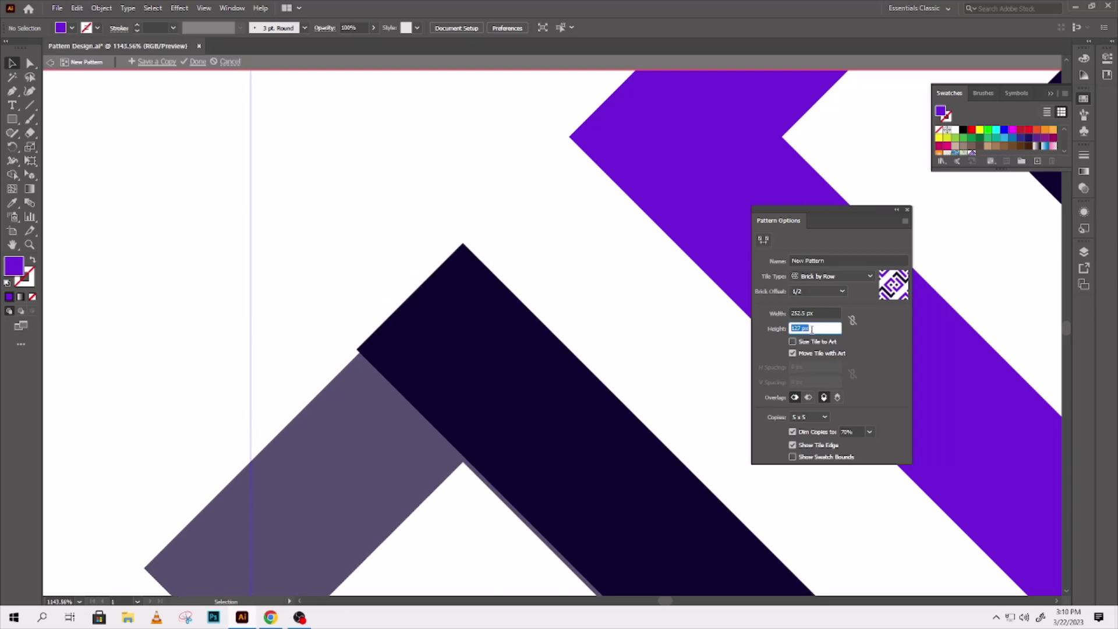
left_click(801, 328)
left_click(817, 313)
left_click(800, 328)
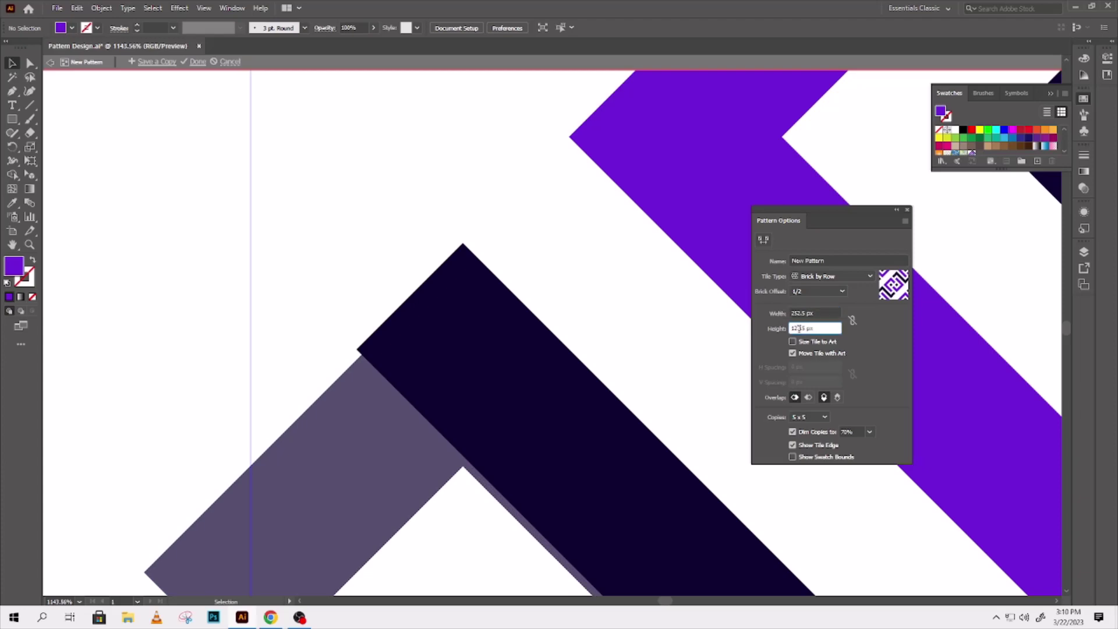
left_click(819, 313)
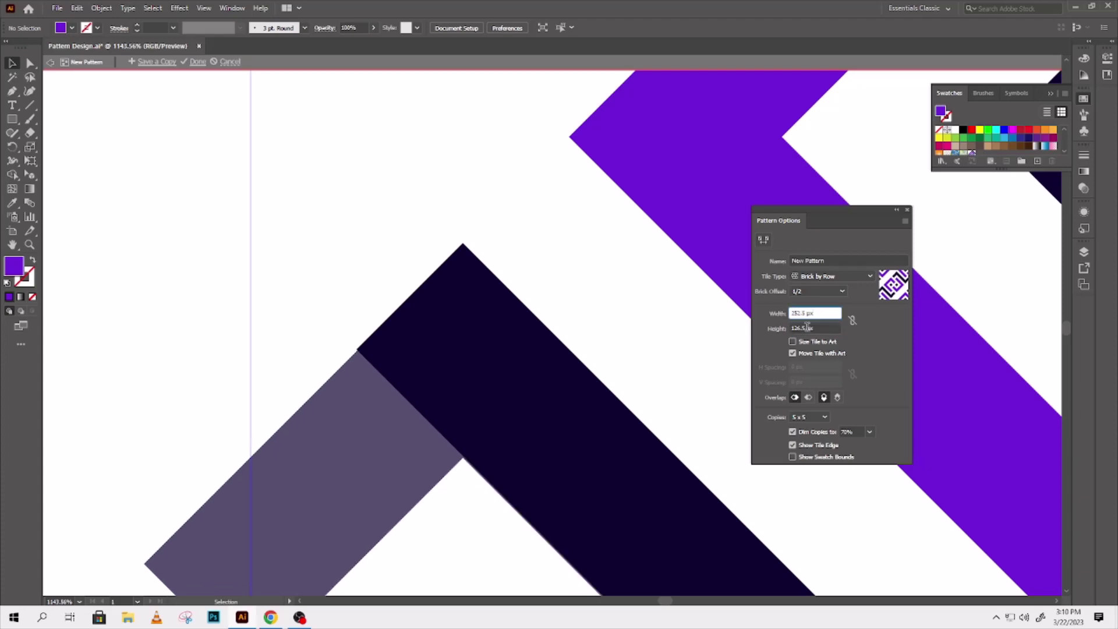
left_click(801, 327)
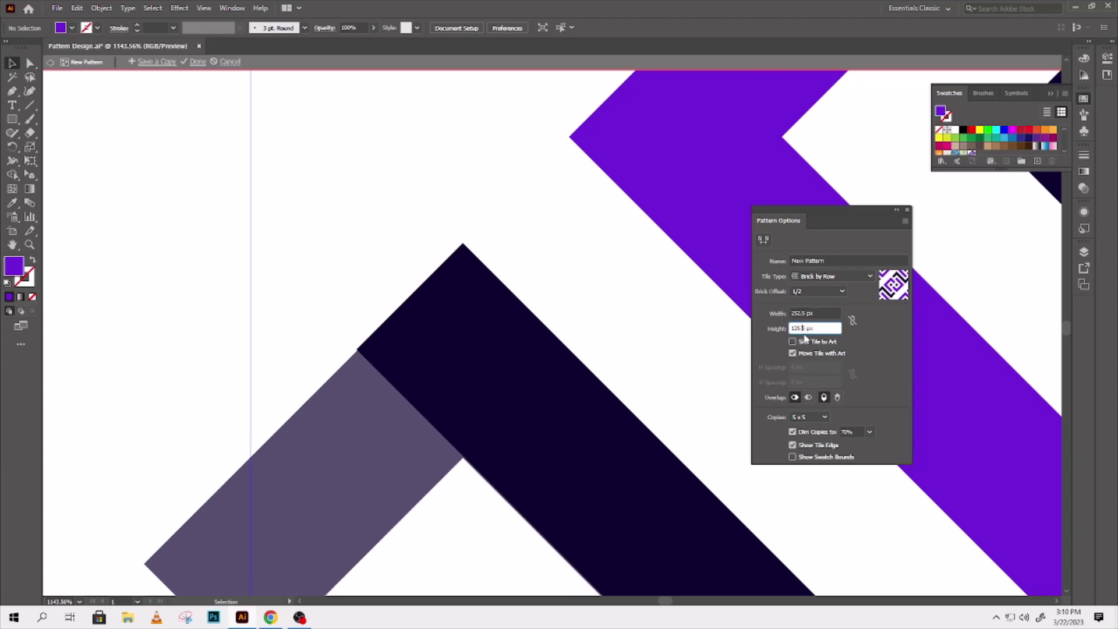
type("2")
left_click(814, 316)
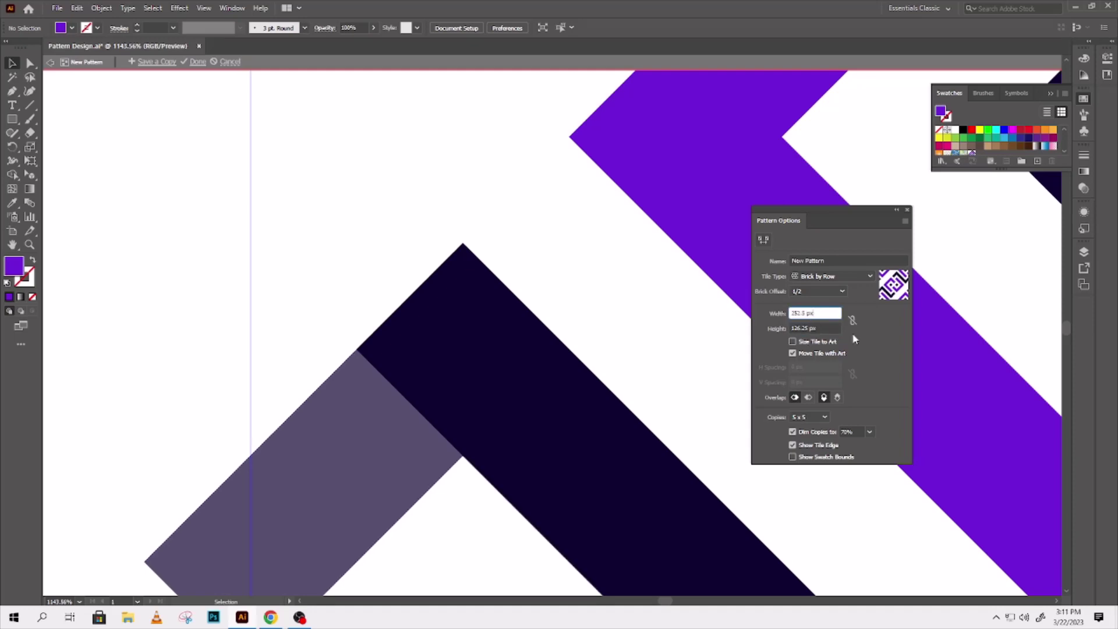
Zoom closely into the tile corner to check where the shapes meet.
left_click(30, 244)
left_click_drag(330, 232, 616, 396)
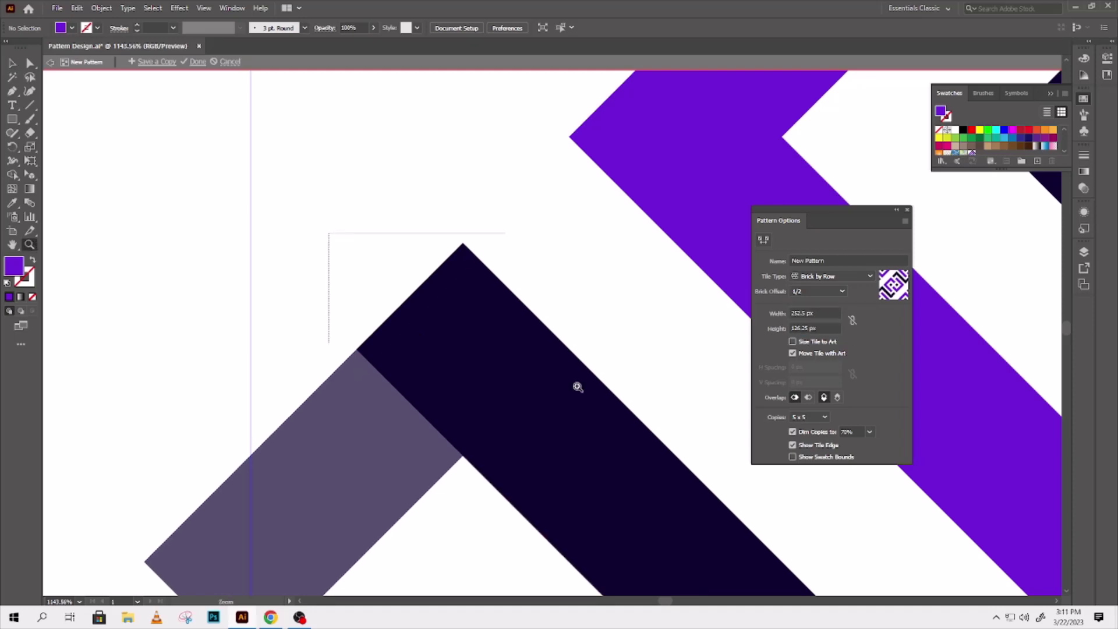
left_click(231, 397)
left_click_drag(437, 154, 491, 195)
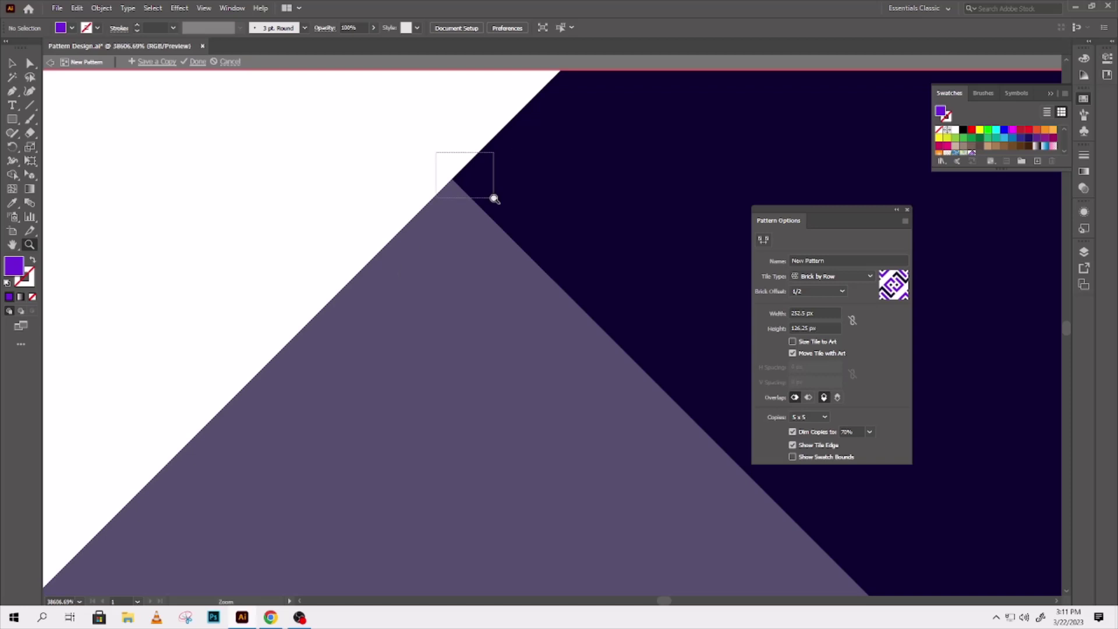
Finish editing the pattern and move the logo group off the artboard to the left.
left_click(198, 61)
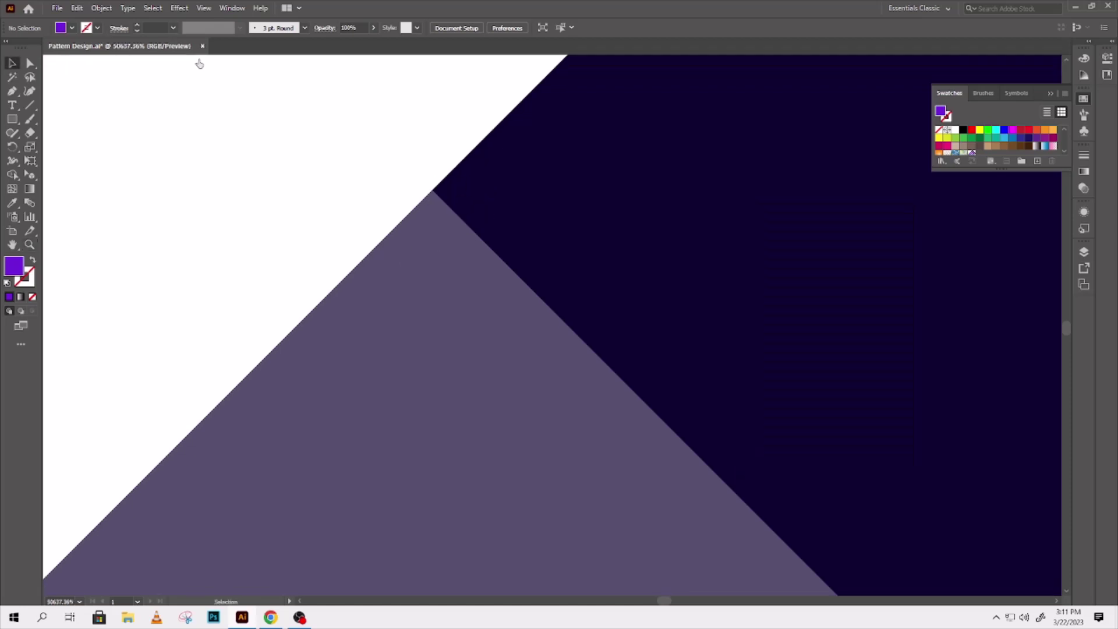
scroll(529, 332, "down", 5)
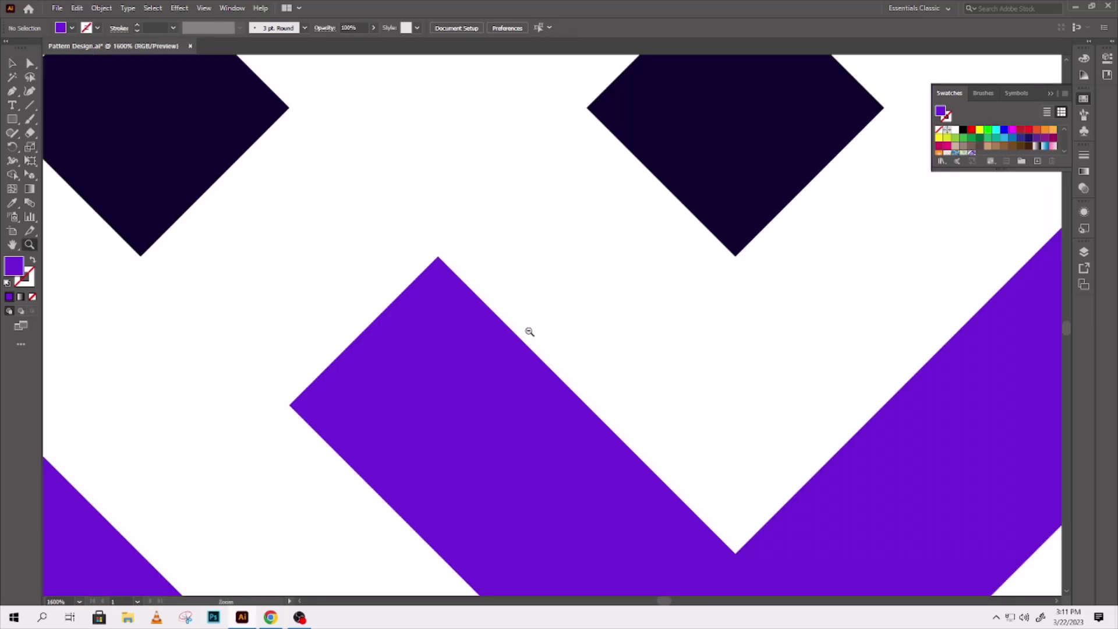
scroll(529, 331, "down", 4)
scroll(529, 331, "down", 4)
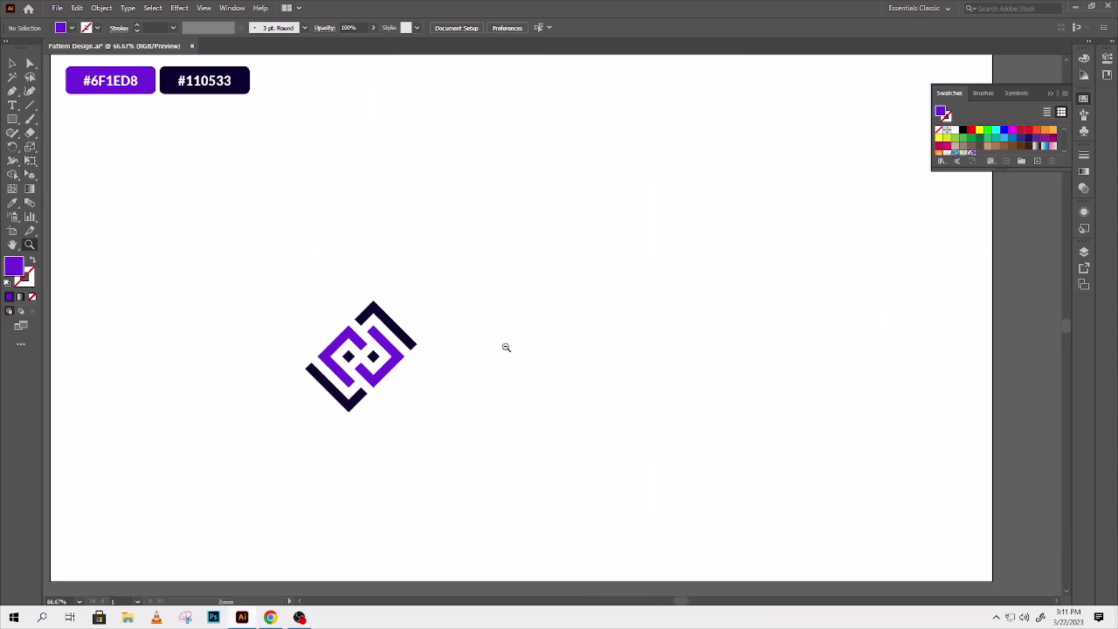
scroll(309, 309, "down", 1)
key("v")
left_click(370, 359)
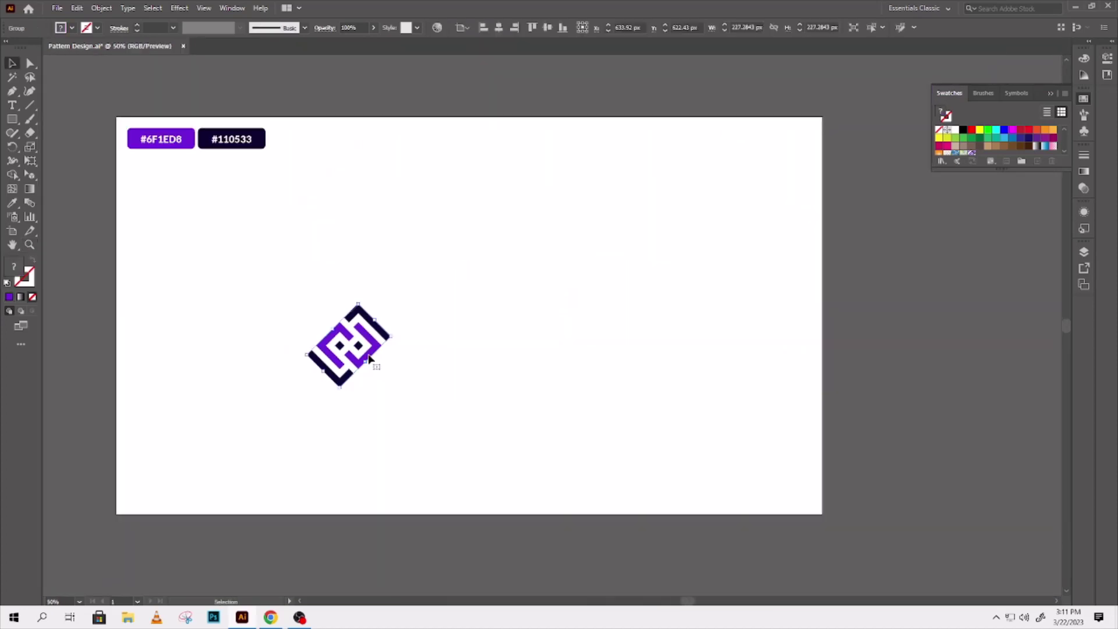
left_click_drag(369, 360, 74, 359)
Draw a rectangle over the artboard's right half, leaving a margin around it.
left_click(450, 196)
key("m")
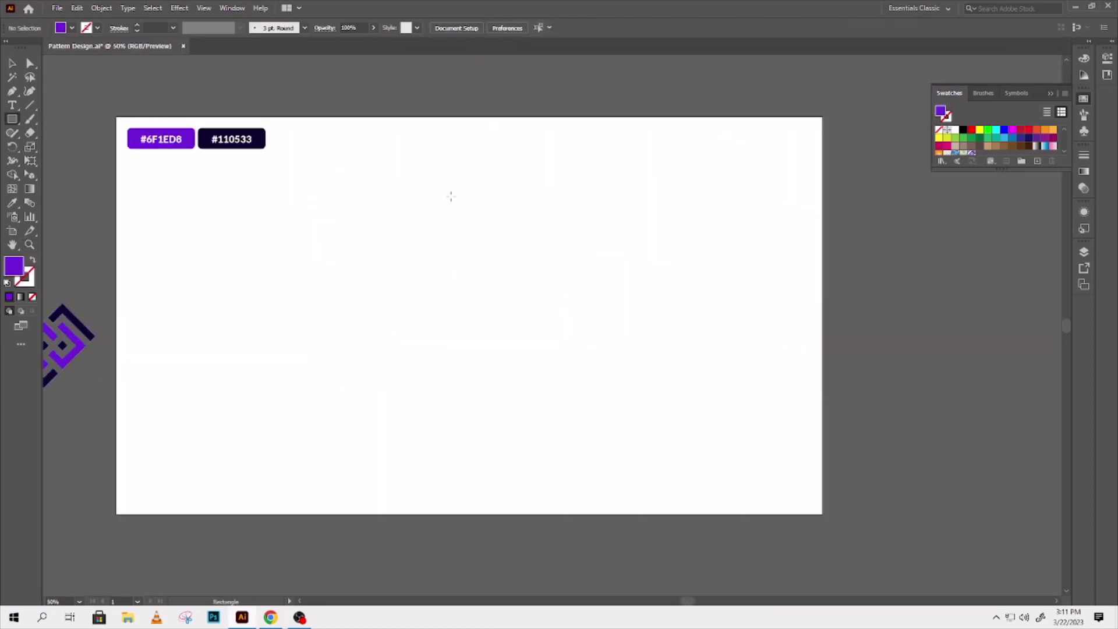
mouse_move(792, 139)
left_mouse_down()
mouse_move(552, 342)
mouse_move(491, 490)
left_mouse_up()
left_click(10, 64)
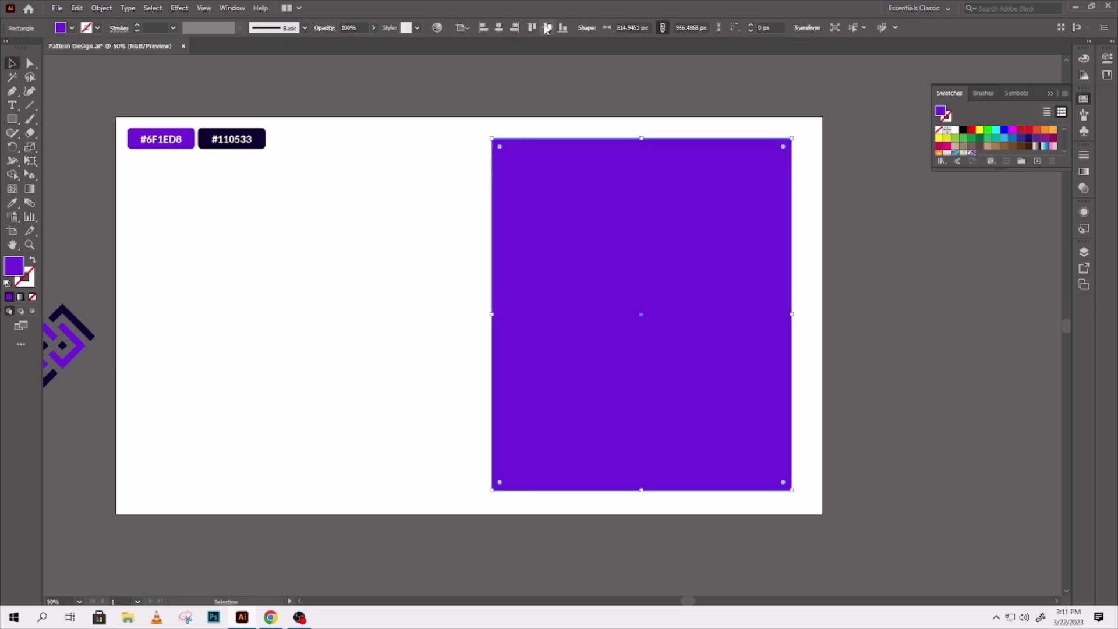
left_click_drag(641, 314, 822, 116)
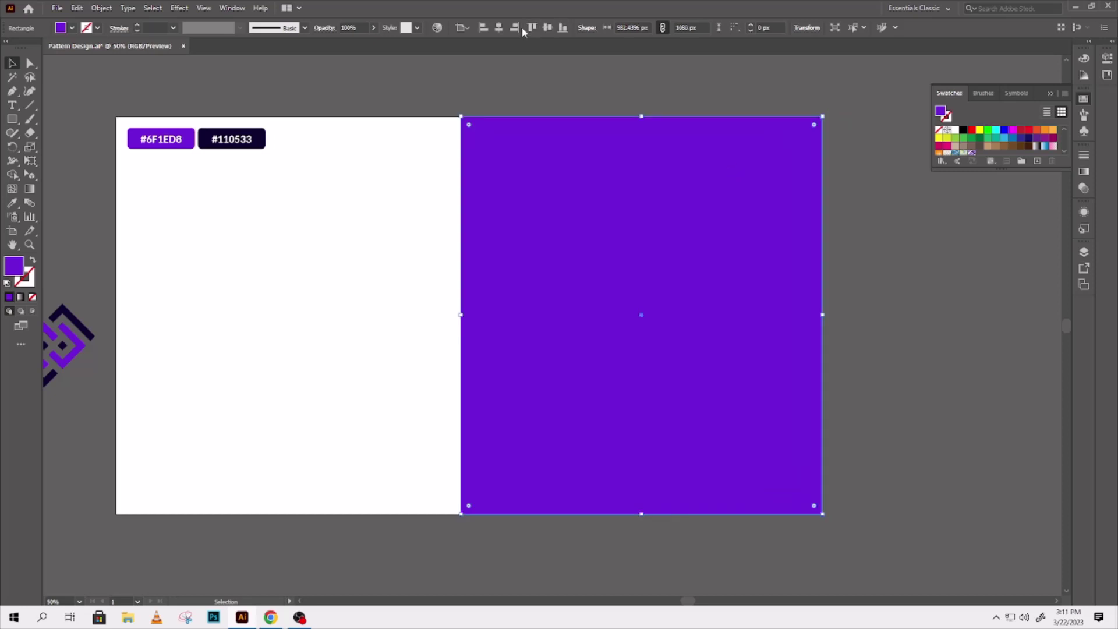
mouse_move(641, 315)
left_mouse_down()
mouse_move(479, 131)
mouse_move(511, 167)
left_mouse_up()
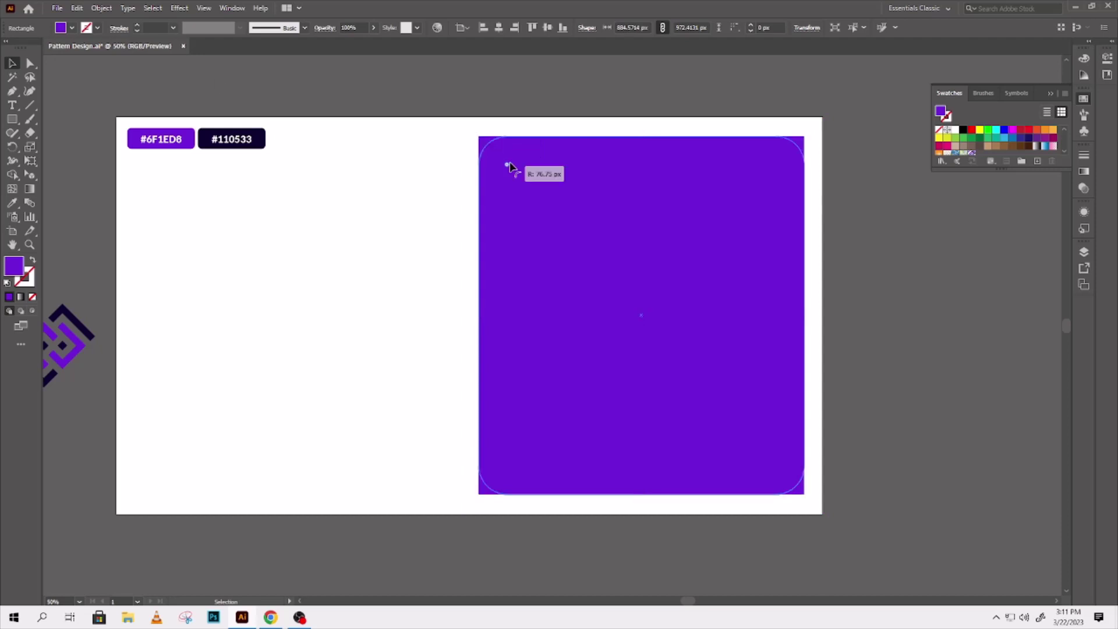
Fill the rounded rectangle with the purple and navy maze pattern swatch, then deselect it.
left_click(72, 28)
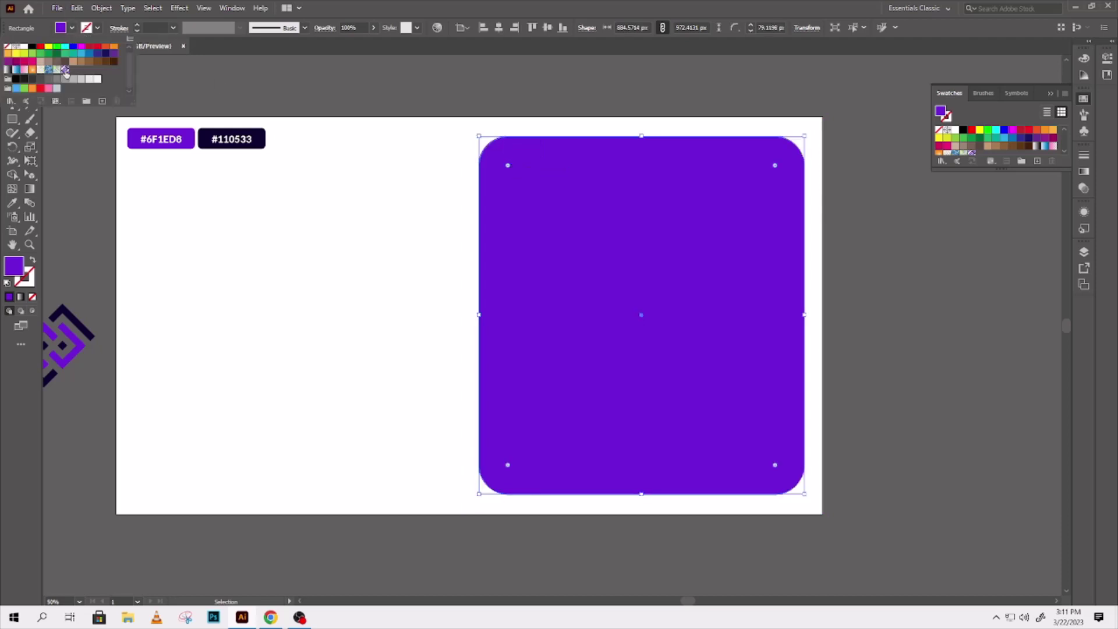
left_click(65, 70)
key("v")
left_click(334, 284)
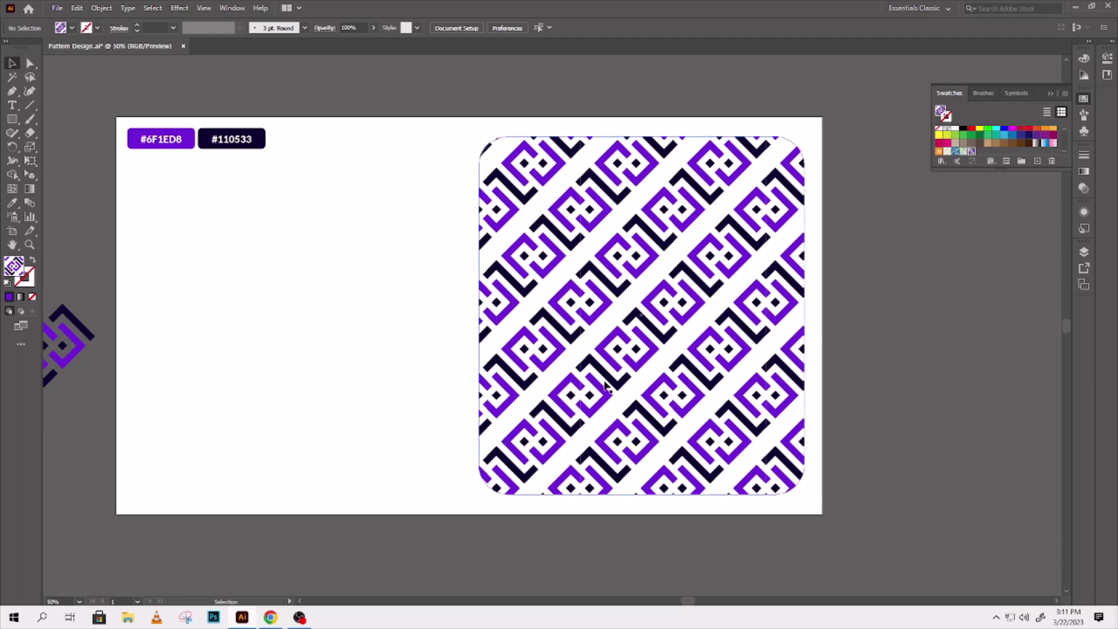
Copy the patterned panel and Paste in Front a duplicate over it.
left_click(655, 470)
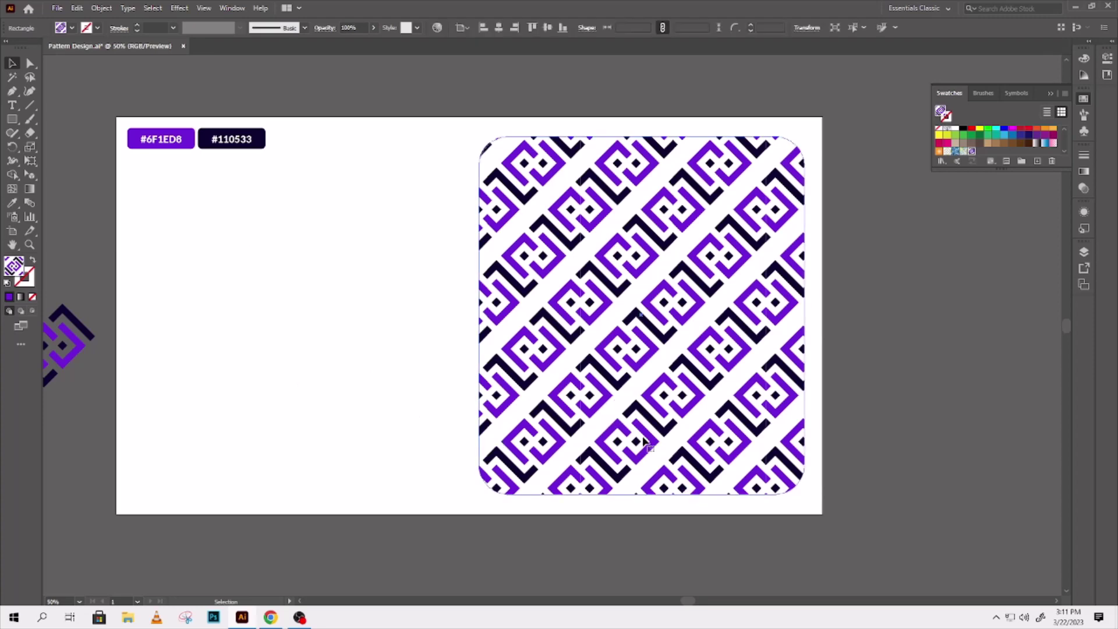
left_click(76, 7)
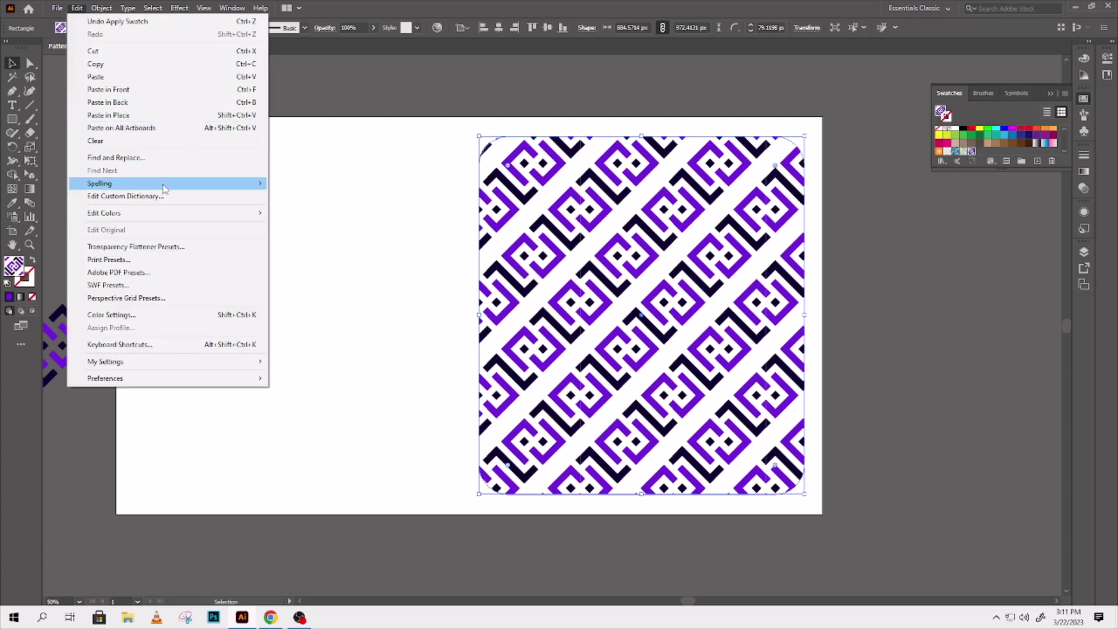
left_click(366, 193)
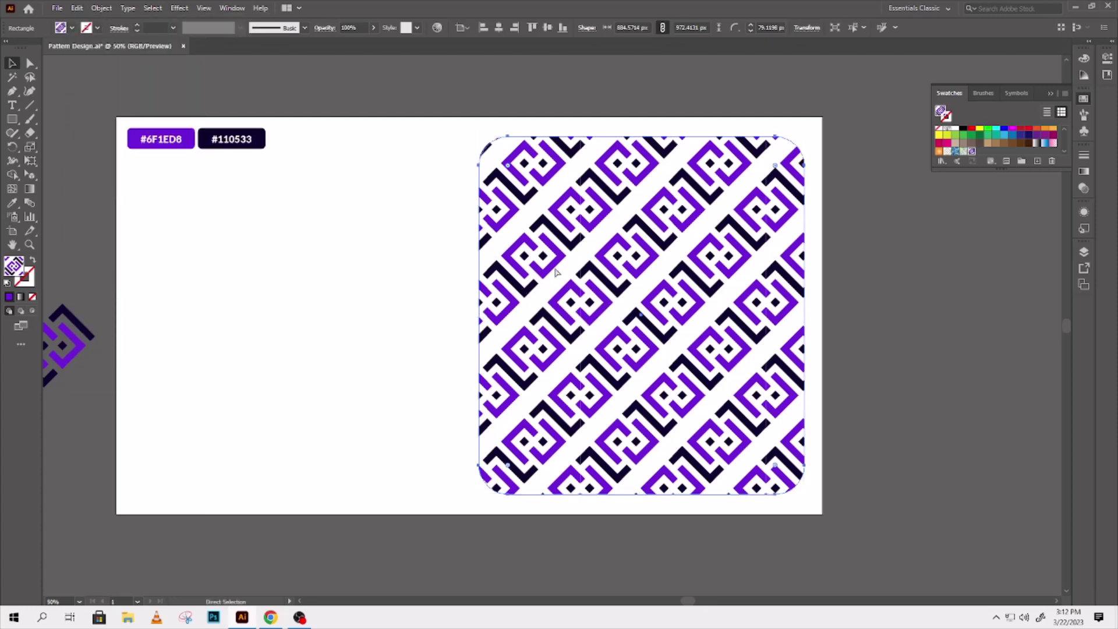
left_click(76, 8)
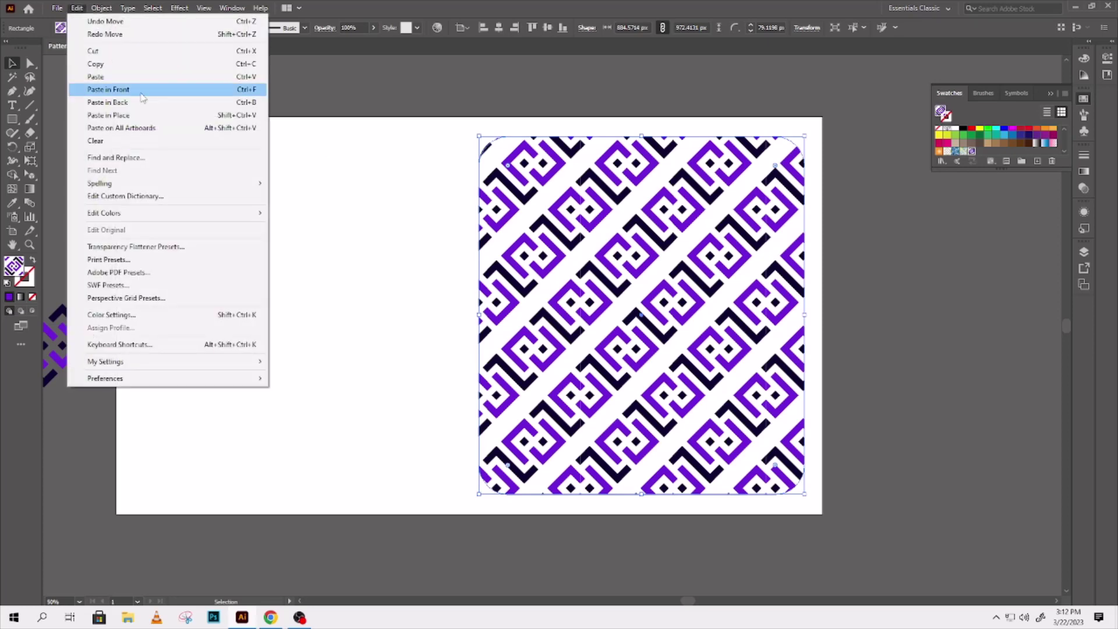
left_click(93, 116)
Move the duplicate onto the artboard's left half and the colour labels above the artboard.
left_click_drag(577, 216, 226, 216)
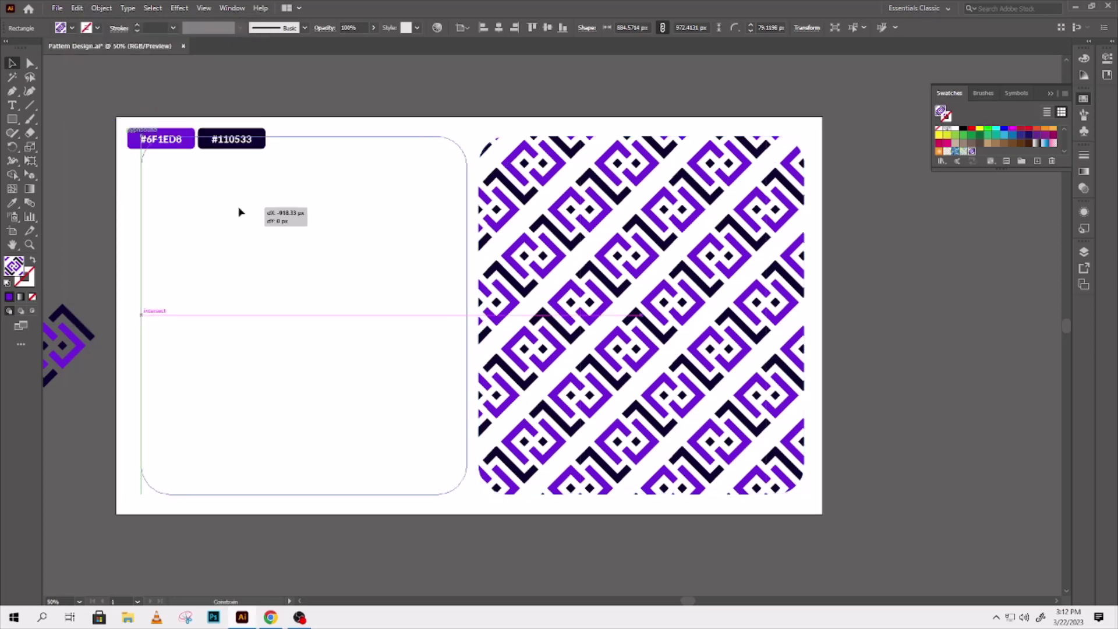
left_click_drag(227, 216, 239, 211)
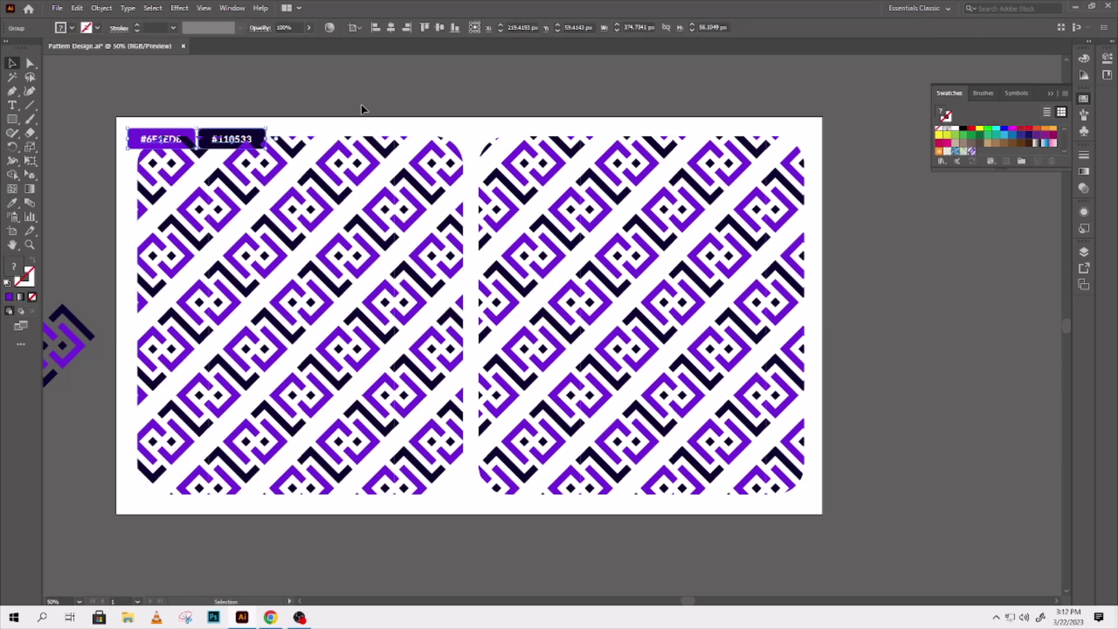
left_click_drag(213, 138, 486, 99)
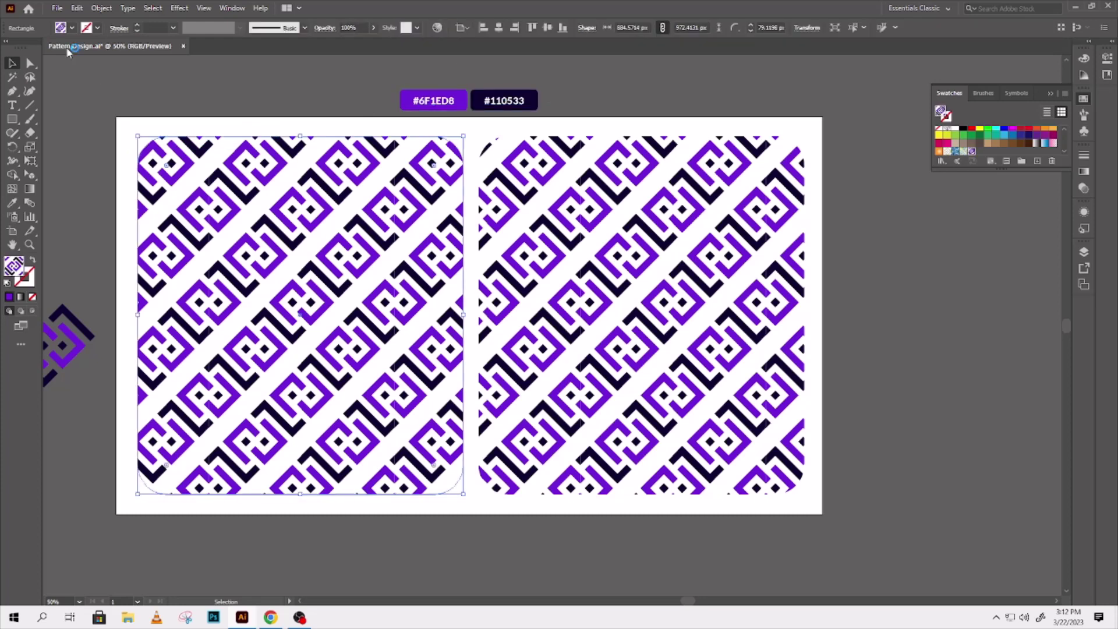
left_click(72, 28)
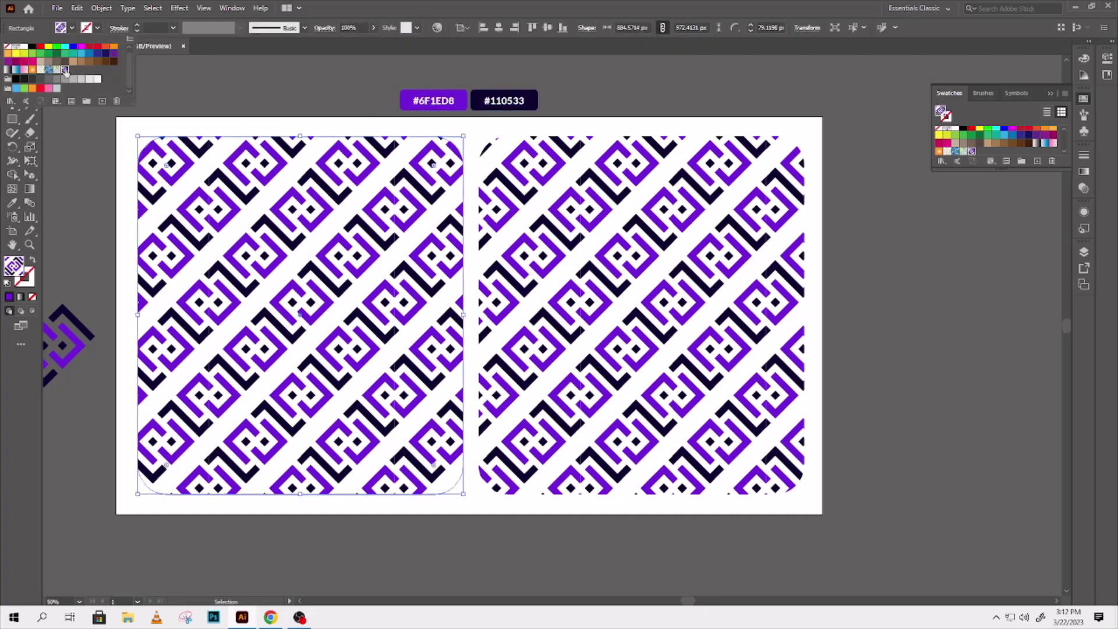
Create a new pattern swatch, New Pattern 2, and open it for editing zoomed on the tile.
left_click(102, 101)
left_click(576, 322)
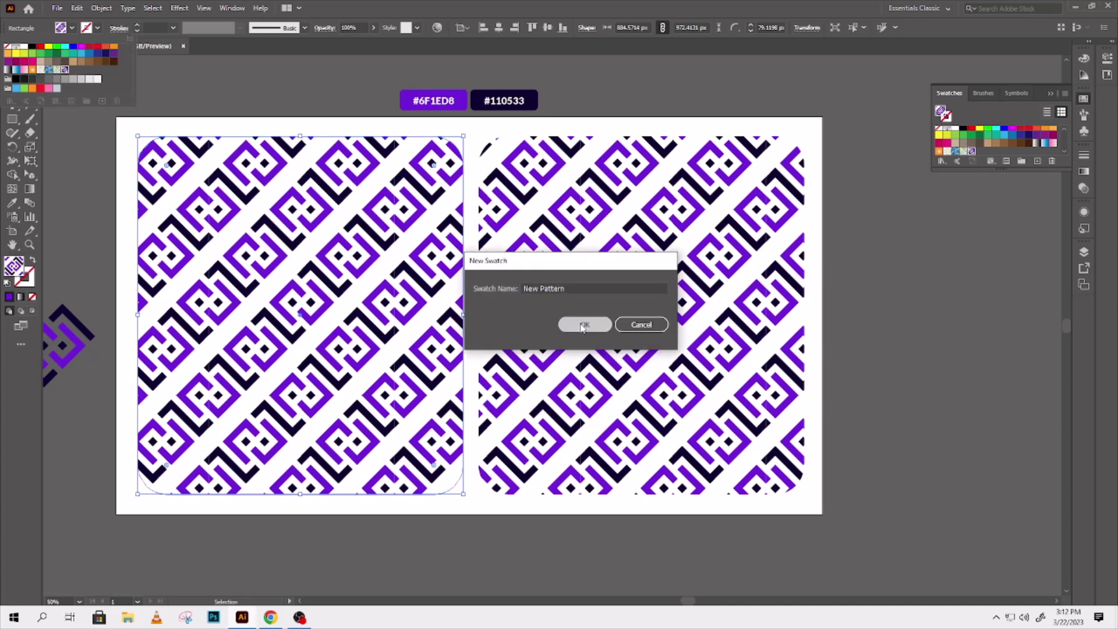
double_click(72, 70)
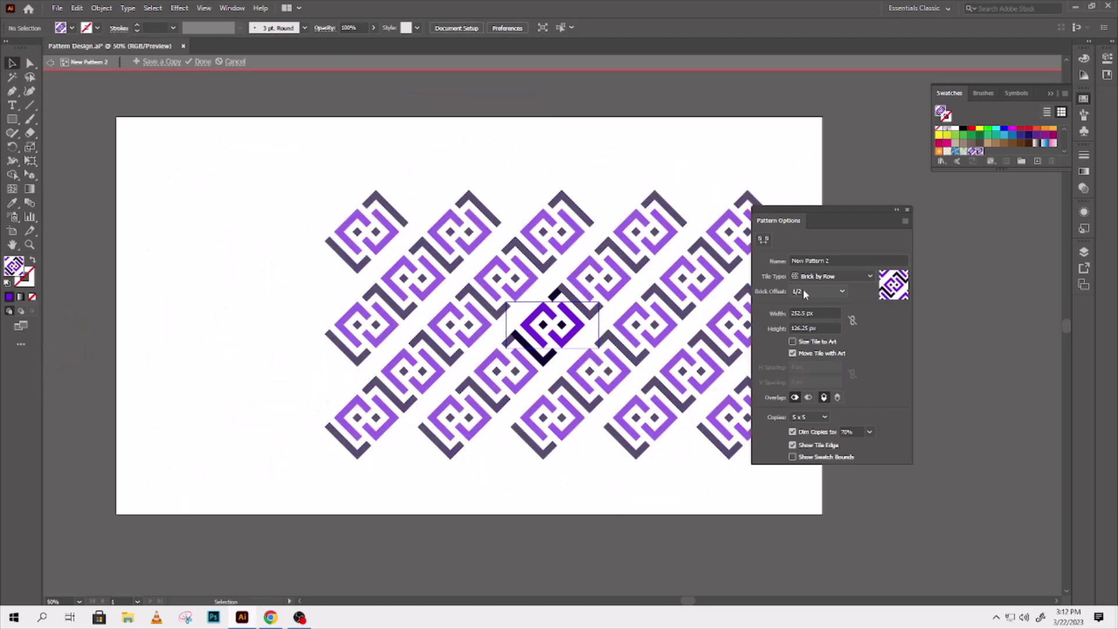
left_click(30, 245)
left_click_drag(512, 292, 623, 373)
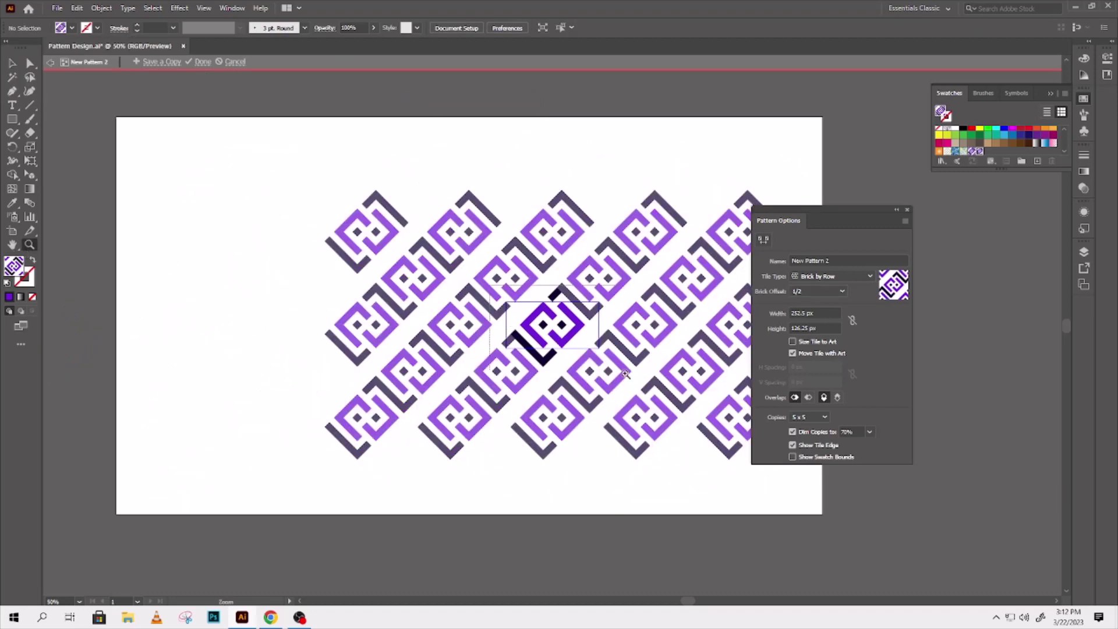
Recolour the tile's dark navy pieces to dark teal 003333.
key("v")
key("a")
left_click(501, 146)
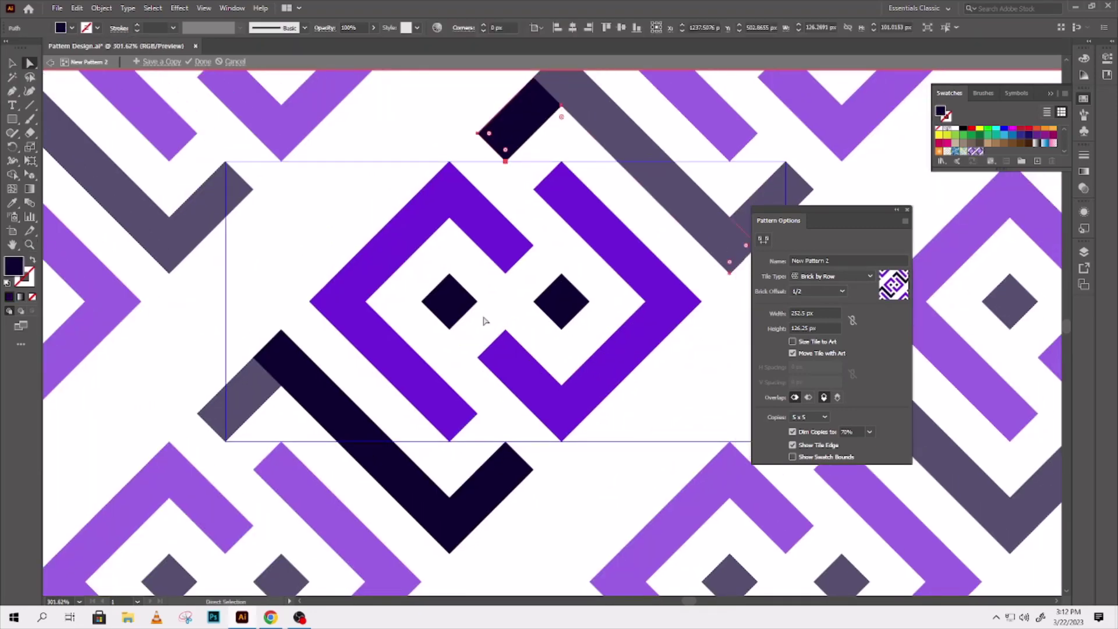
left_click(372, 440, "shift")
left_click(449, 303, "shift")
left_click(571, 315, "shift")
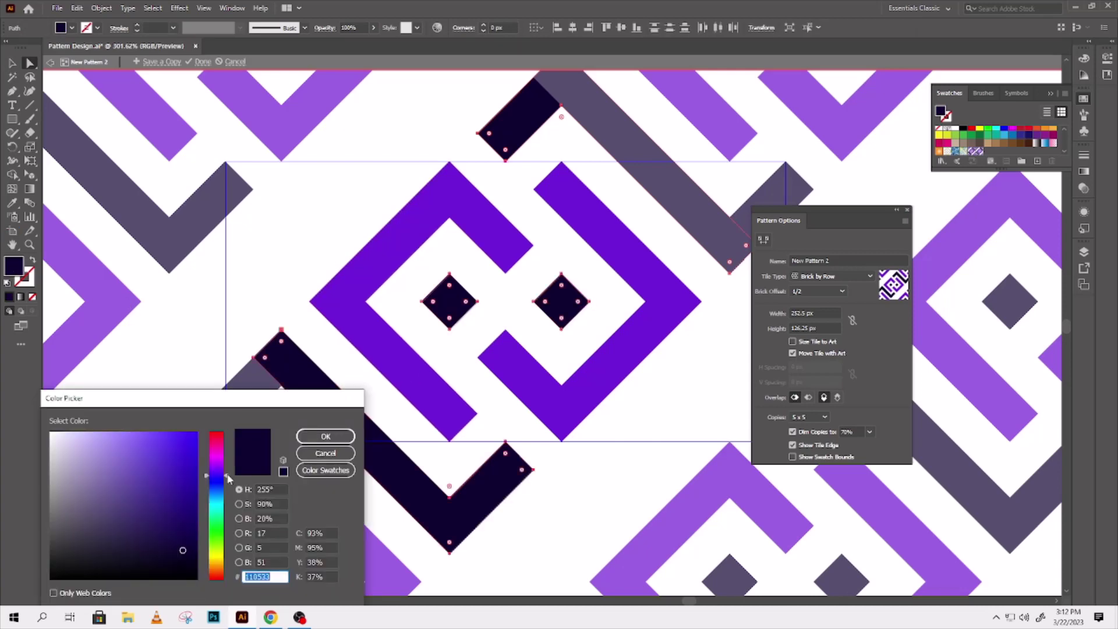
left_click_drag(227, 478, 227, 506)
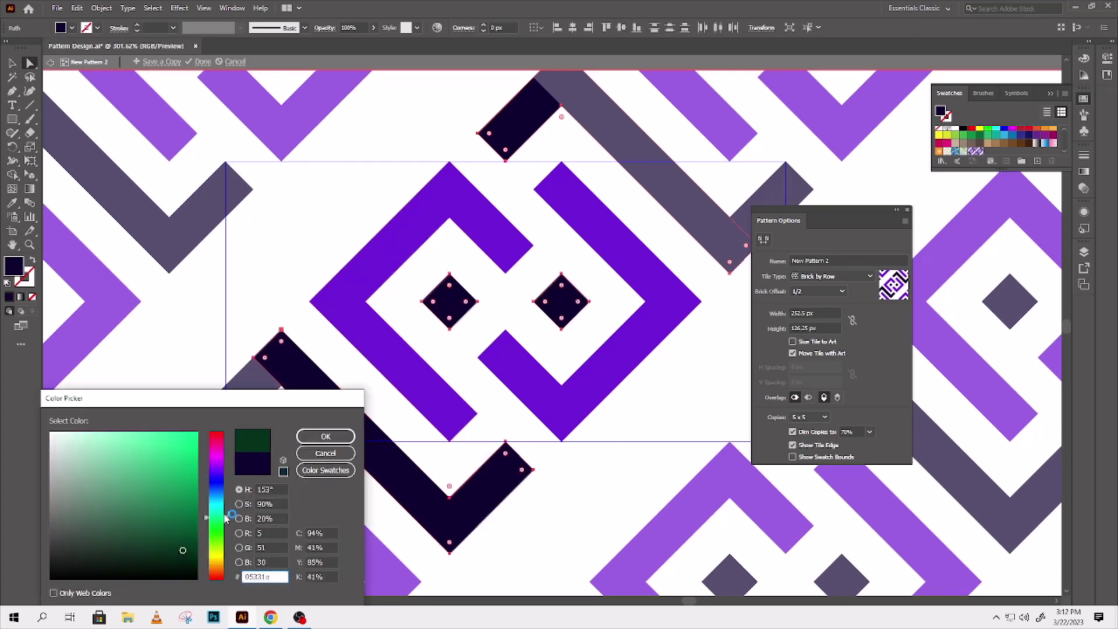
left_click(325, 436)
Recolour the tile's purple pieces to mint green 33cc99.
left_click(507, 369)
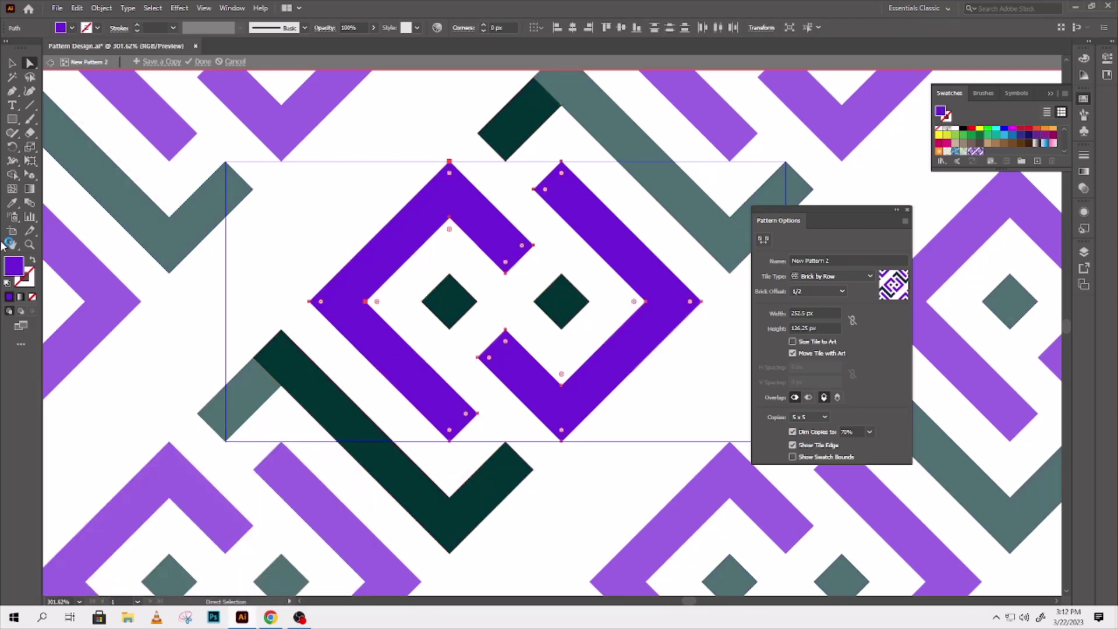
double_click(14, 266)
left_click_drag(216, 474, 231, 520)
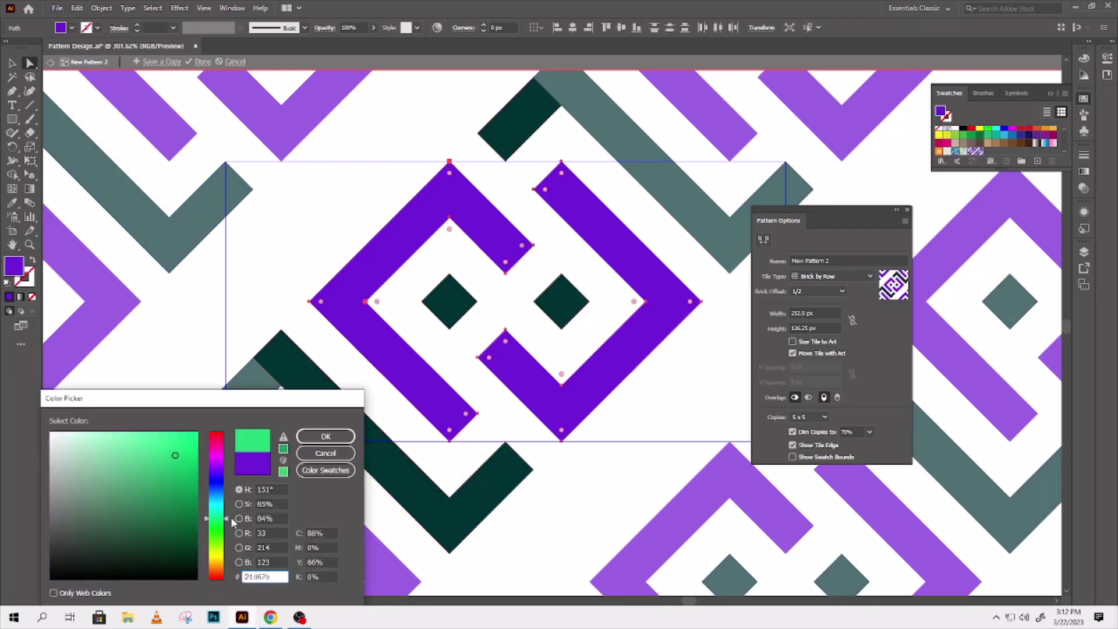
left_click(283, 471)
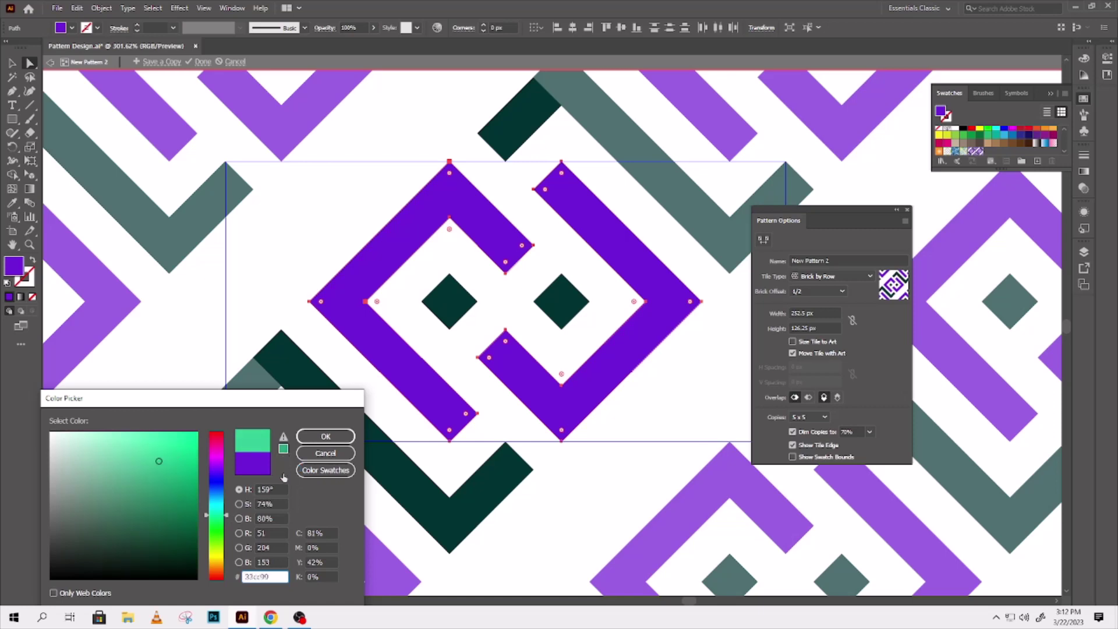
left_click(333, 442)
scroll(504, 421, "down", 6)
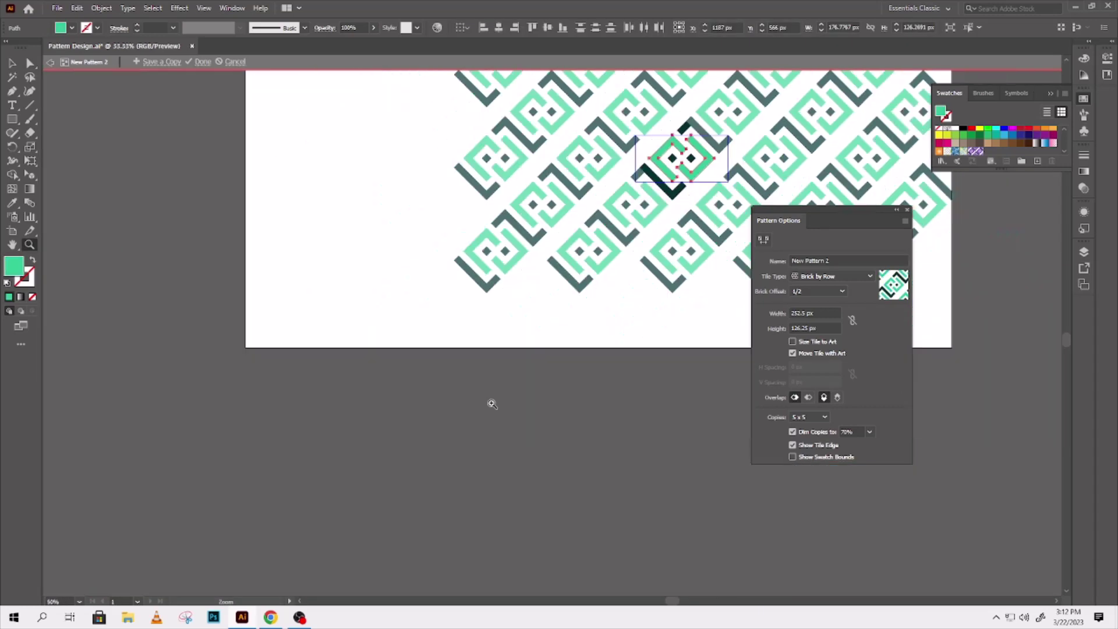
Finish editing New Pattern 2 and zoom in to compare the mint-teal and purple-navy panels.
left_click(202, 61)
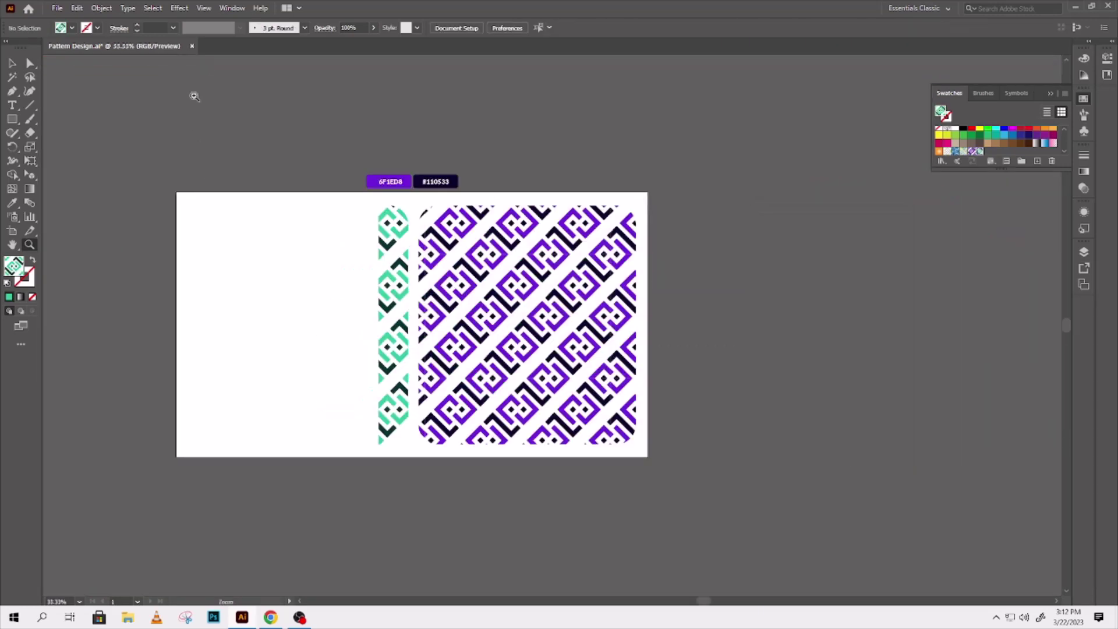
left_click(18, 67)
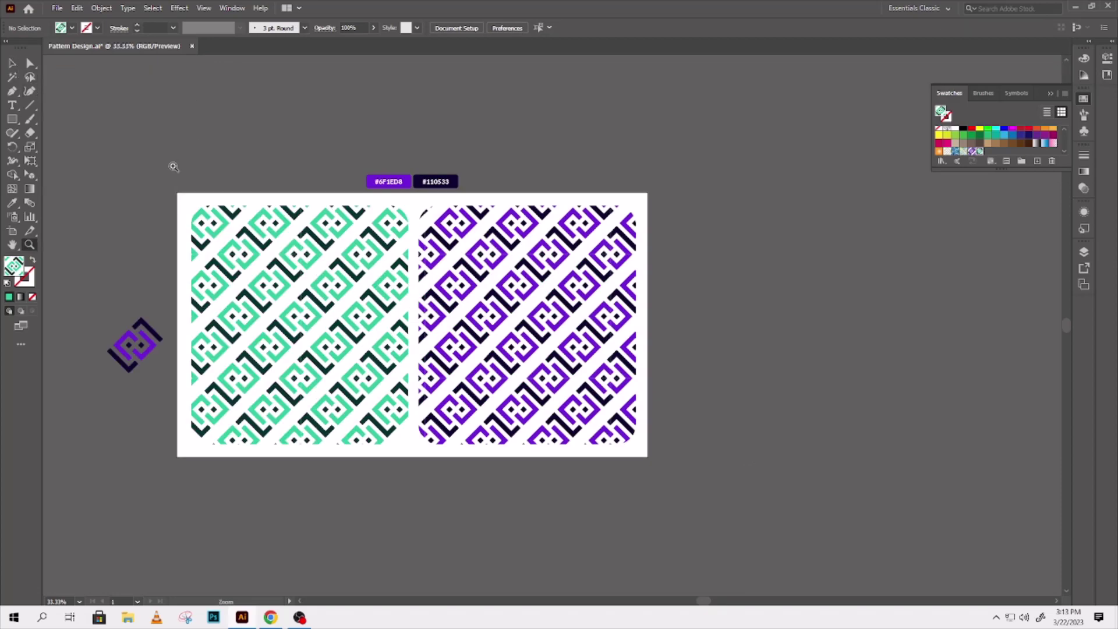
key("z")
scroll(635, 437, "up", 3)
key("v")
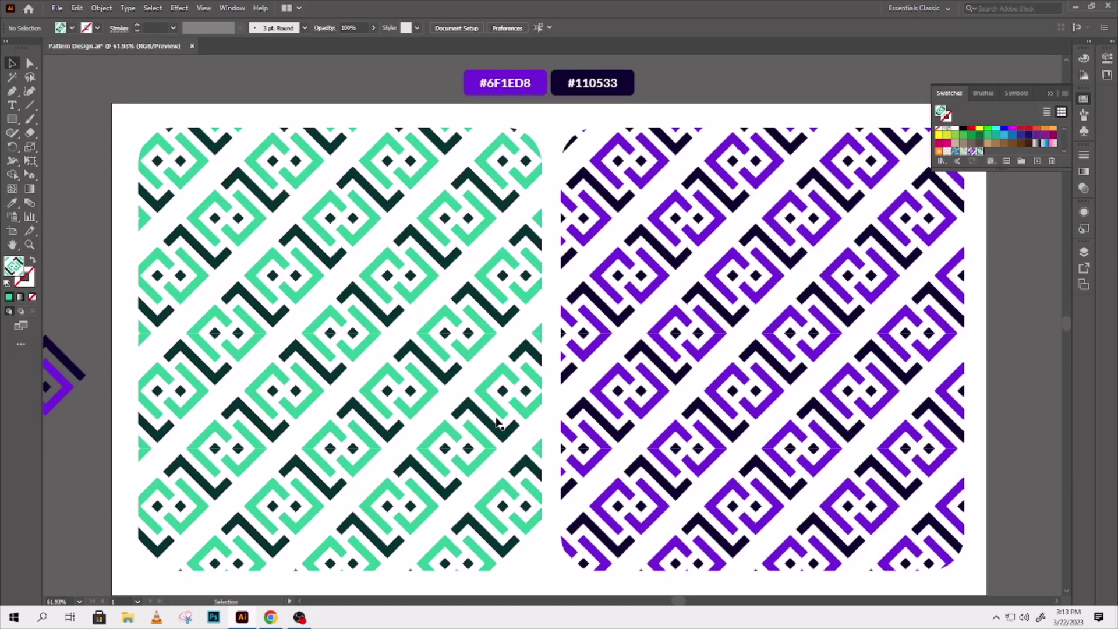